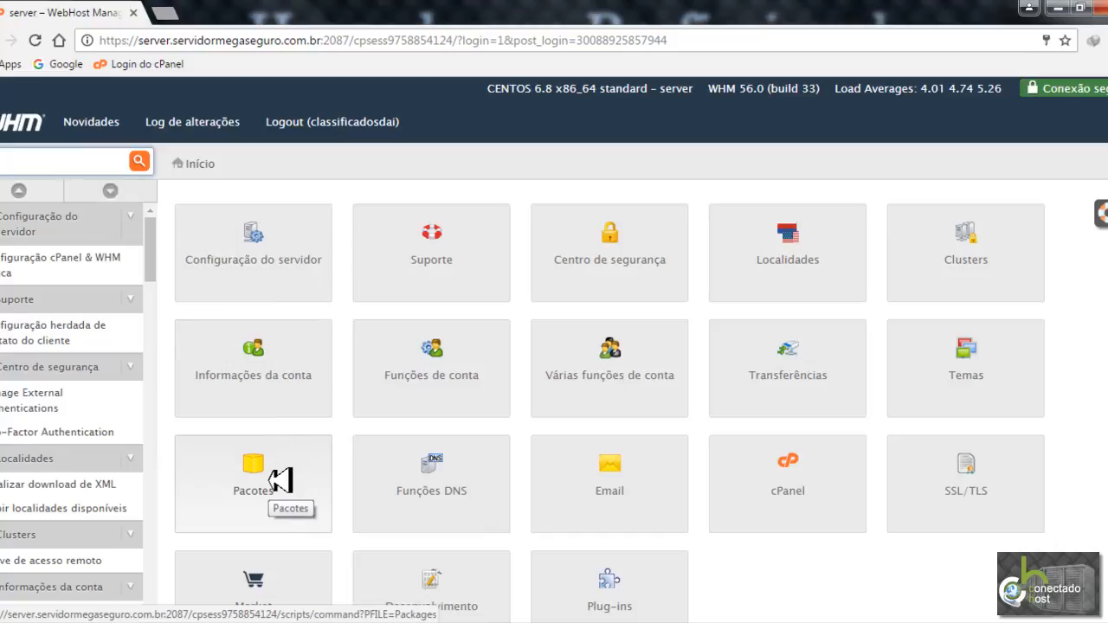
# Step: Start adding a new hosting package and name it meu-primeiro-pacote
pyautogui.click(280, 481)
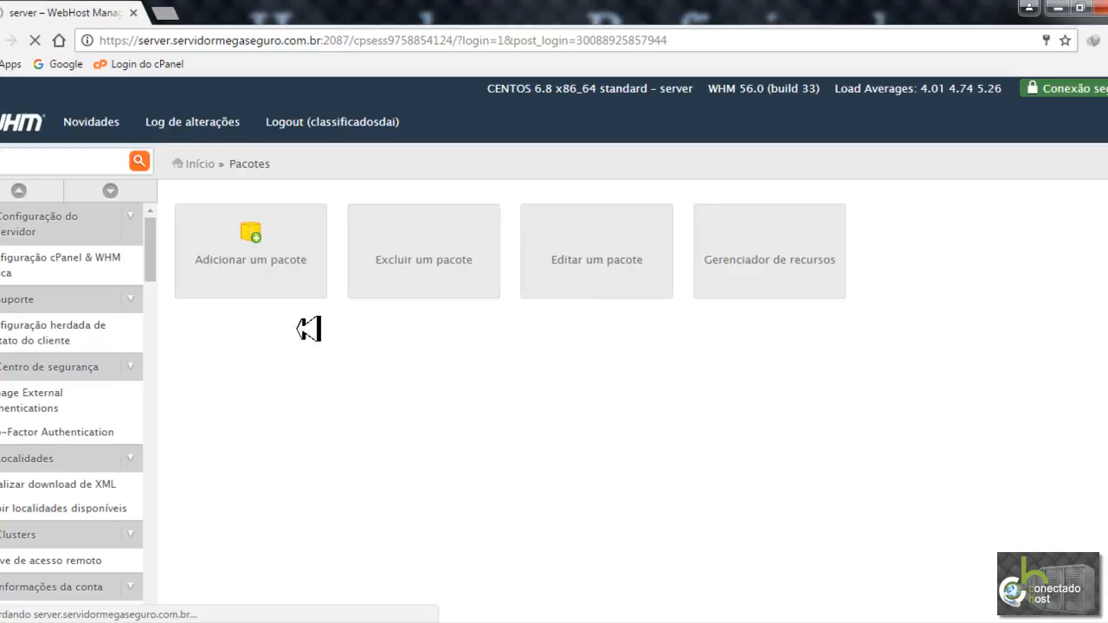
pyautogui.click(271, 255)
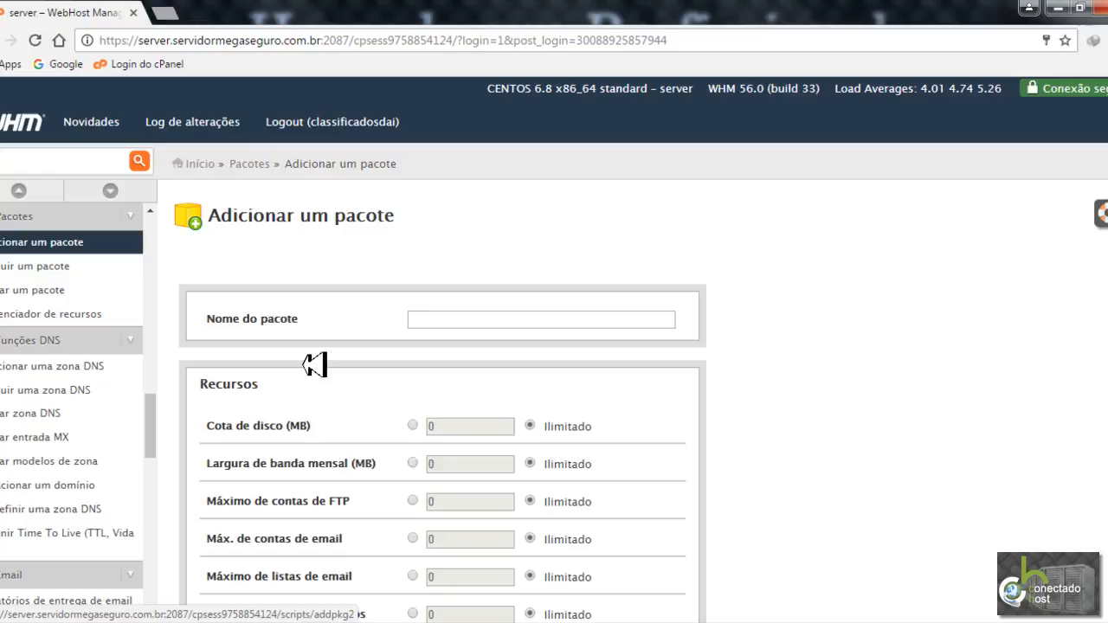
pyautogui.click(465, 320)
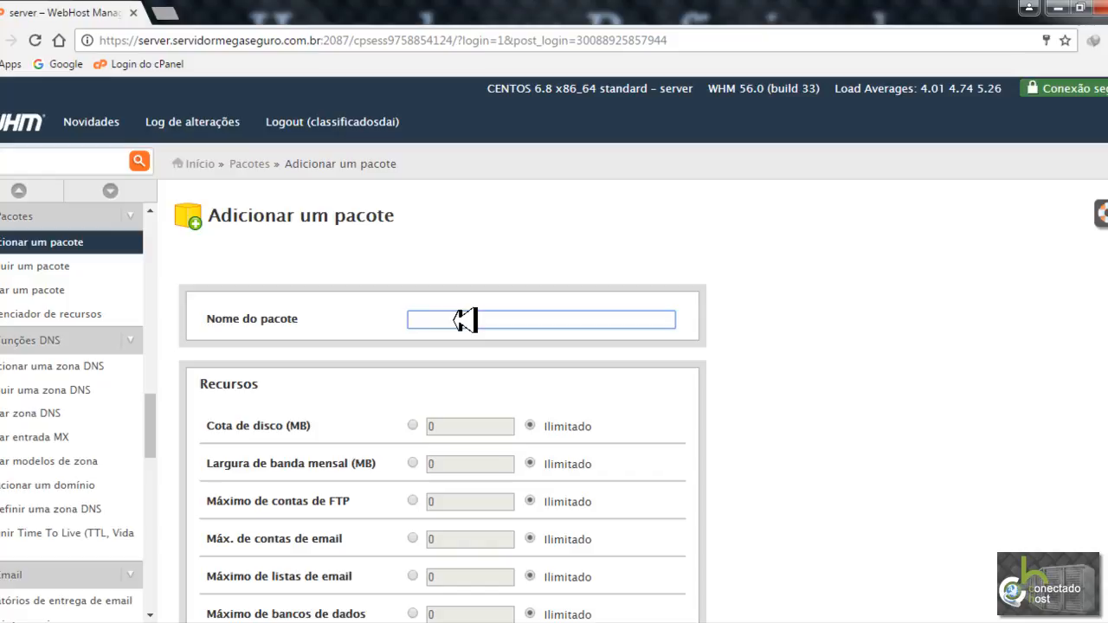
pyautogui.write('teste 1')
pyautogui.hotkey('ctrl', 'a')
pyautogui.write('meu-primeiro-pacote')
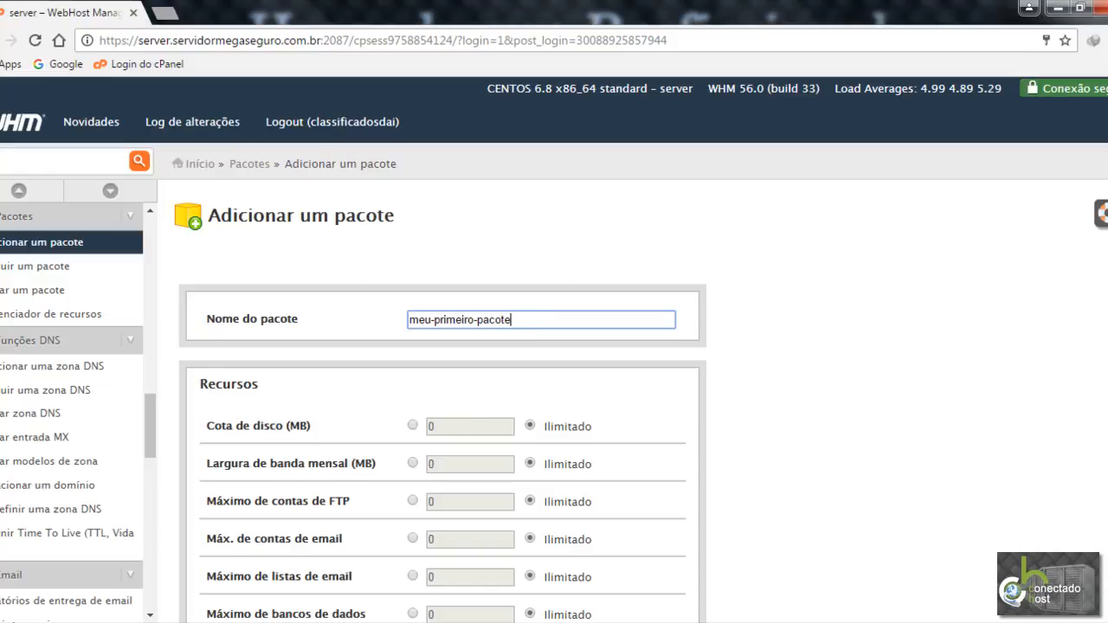
# Step: Set the package's disk quota (Cota de disco) to 4096 MB
pyautogui.scroll(-3, 1099, 345)
pyautogui.scroll(-2, 741, 340)
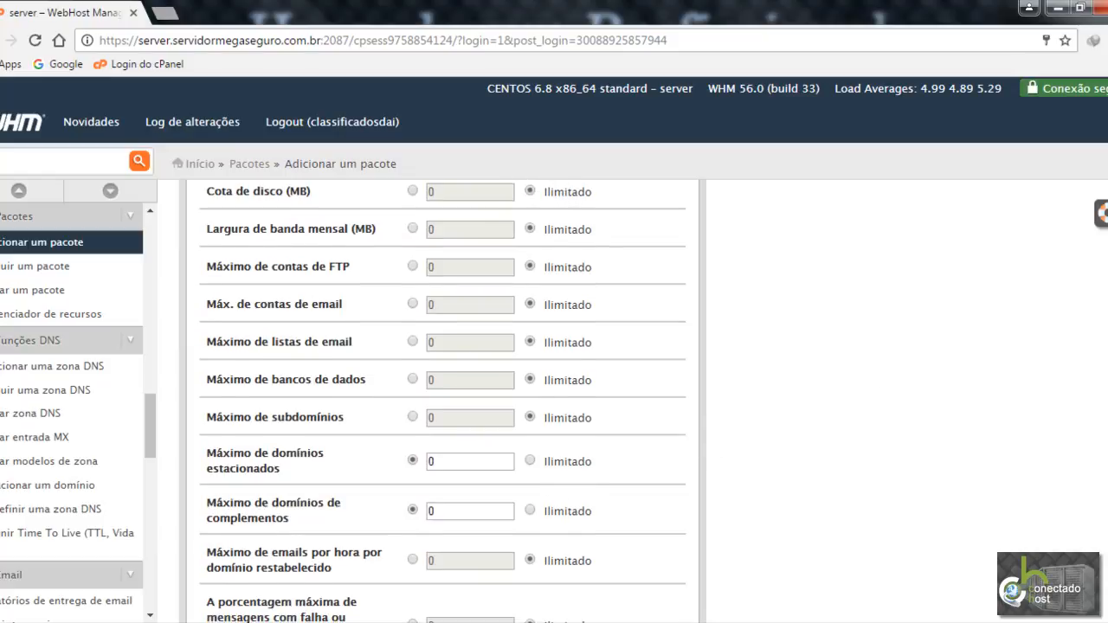
pyautogui.scroll(-1, 864, 403)
pyautogui.scroll(3, 863, 402)
pyautogui.scroll(2, 985, 353)
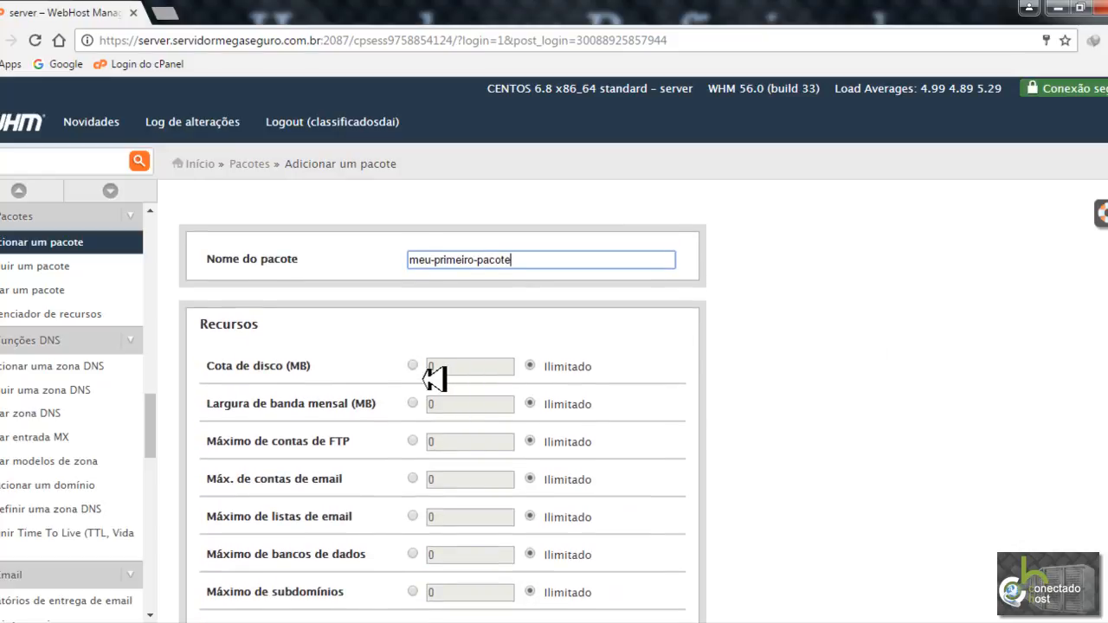
pyautogui.click(413, 365)
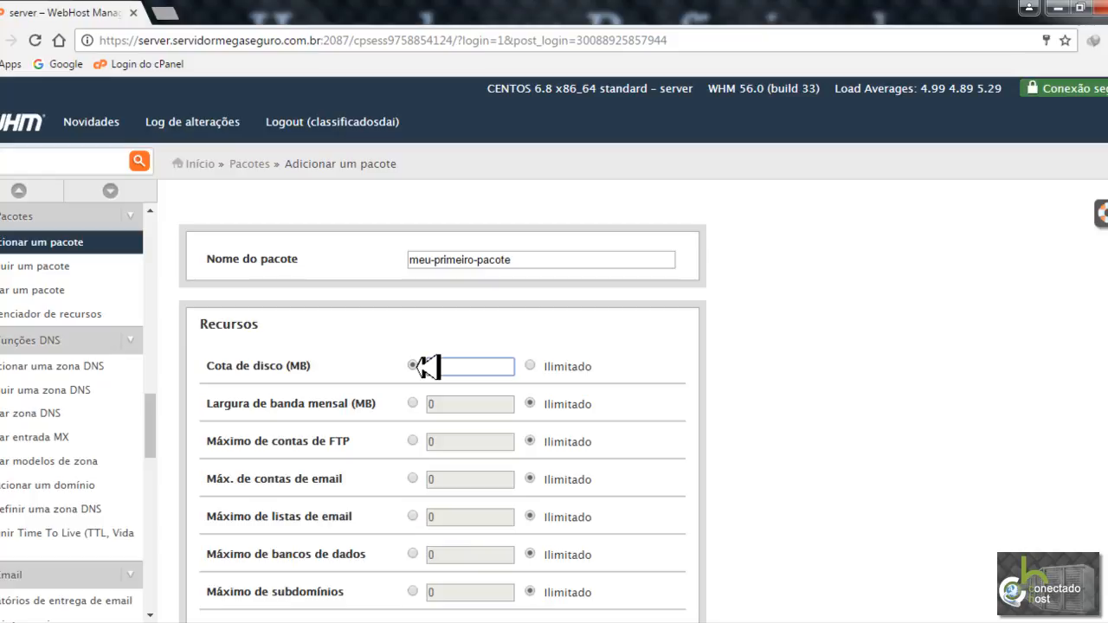
pyautogui.write('1024')
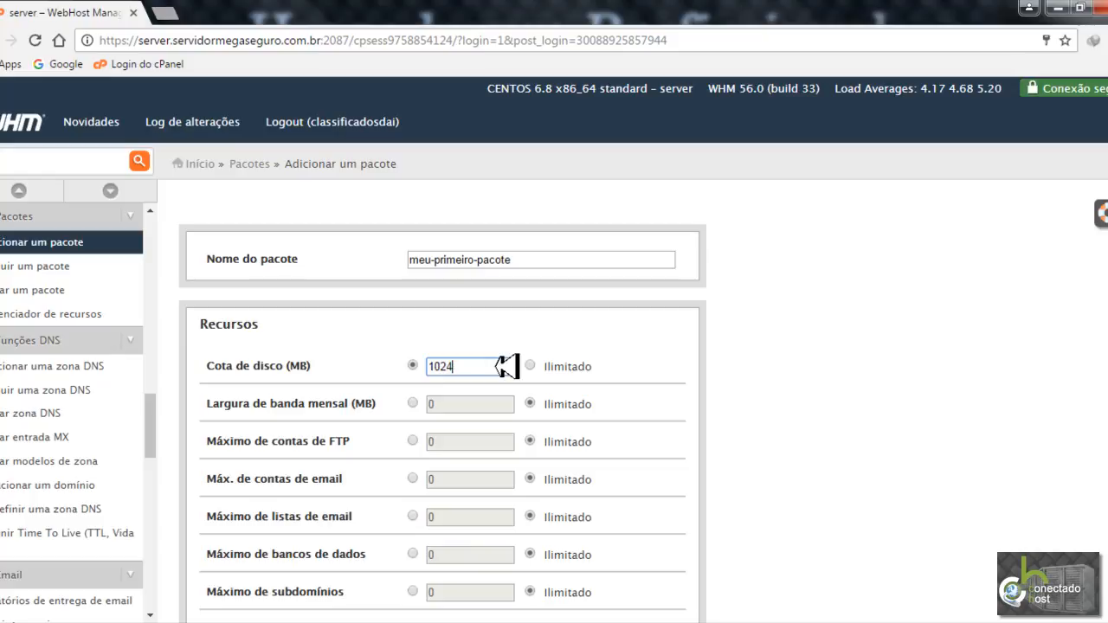
pyautogui.hotkey('shift', 'Left')
pyautogui.hotkey('shift', 'Left')
pyautogui.hotkey('shift', 'Left')
pyautogui.hotkey('shift', 'Left')
pyautogui.write('4096')
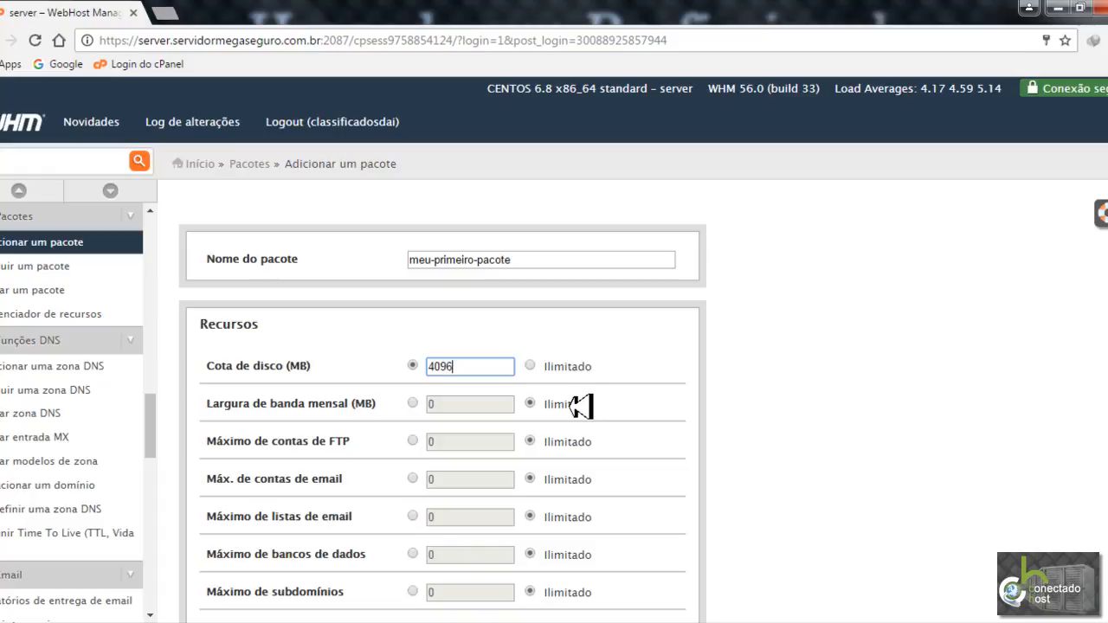
# Step: Set the monthly bandwidth limit (Largura de banda mensal) to 2048 MB
pyautogui.click(413, 403)
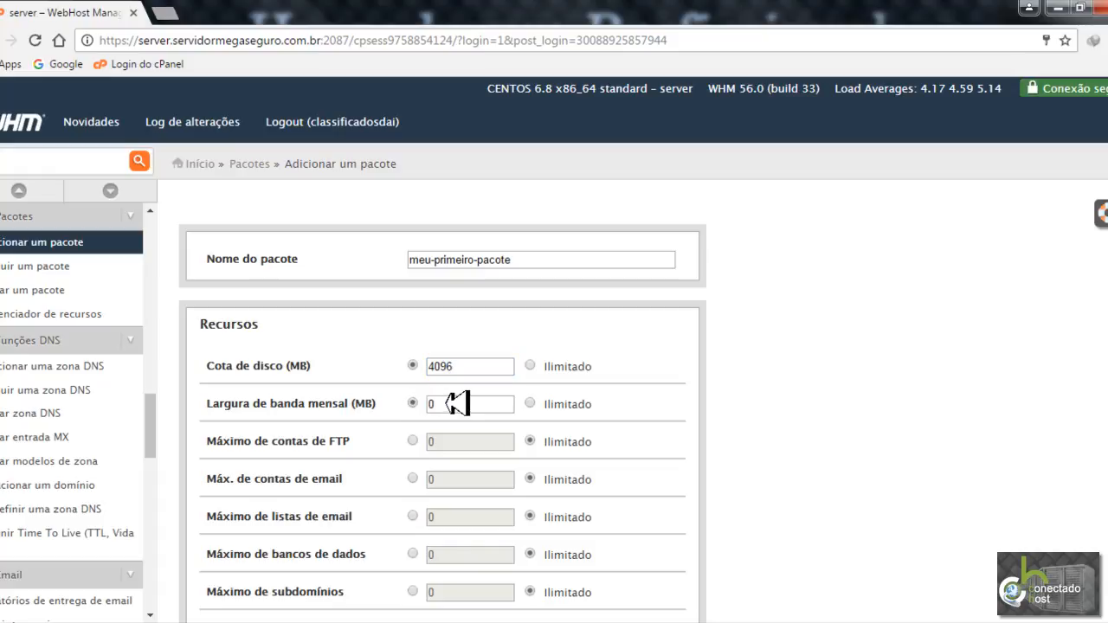
pyautogui.moveTo(447, 403); pyautogui.dragTo(434, 403)
pyautogui.write('2048')
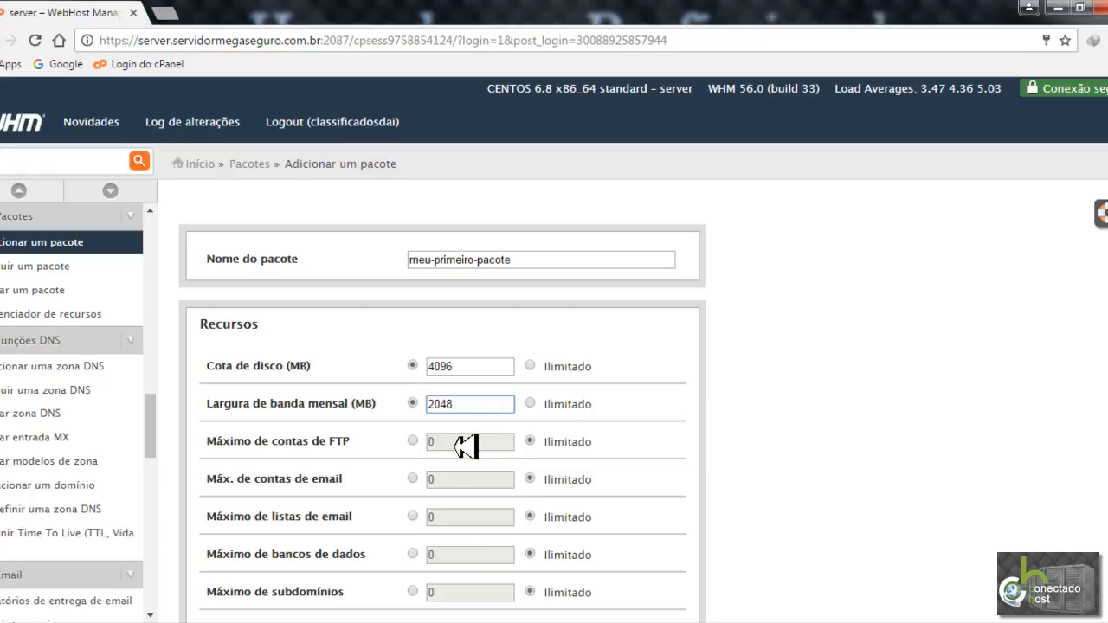
# Step: Set the maximum FTP accounts to 5 and the maximum email accounts to Ilimitado
pyautogui.click(413, 441)
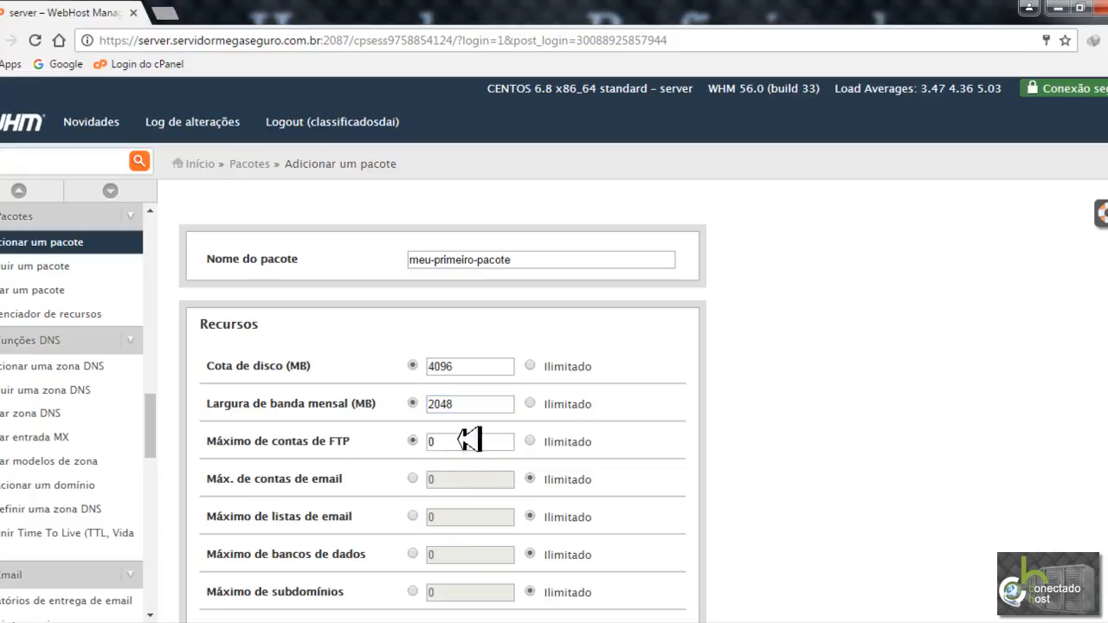
pyautogui.click(488, 441)
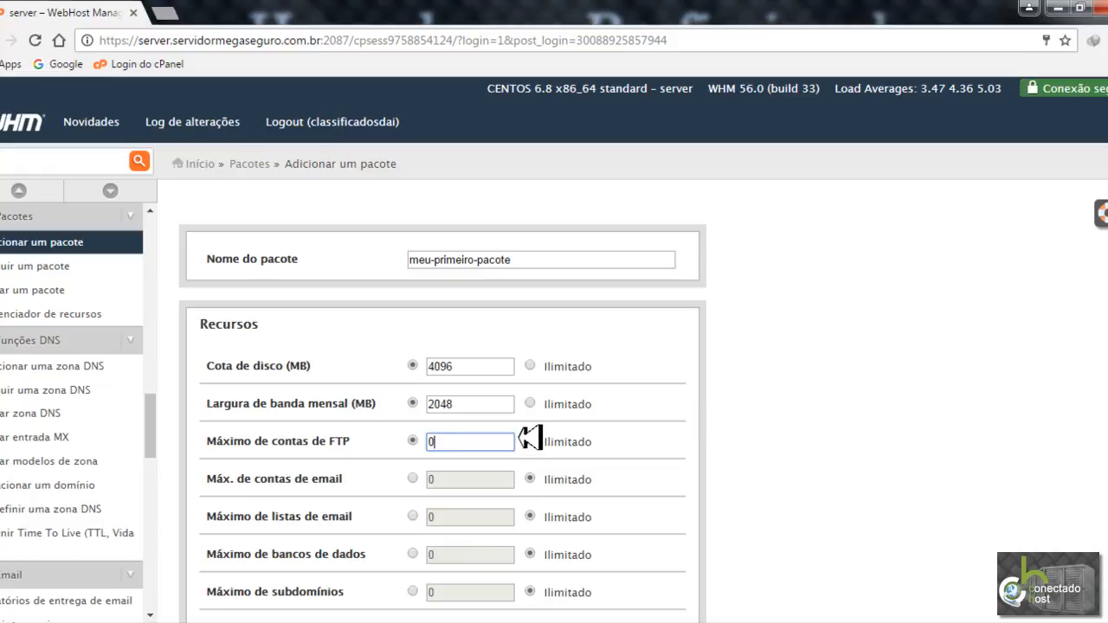
pyautogui.press('BackSpace')
pyautogui.write('5')
pyautogui.click(414, 479)
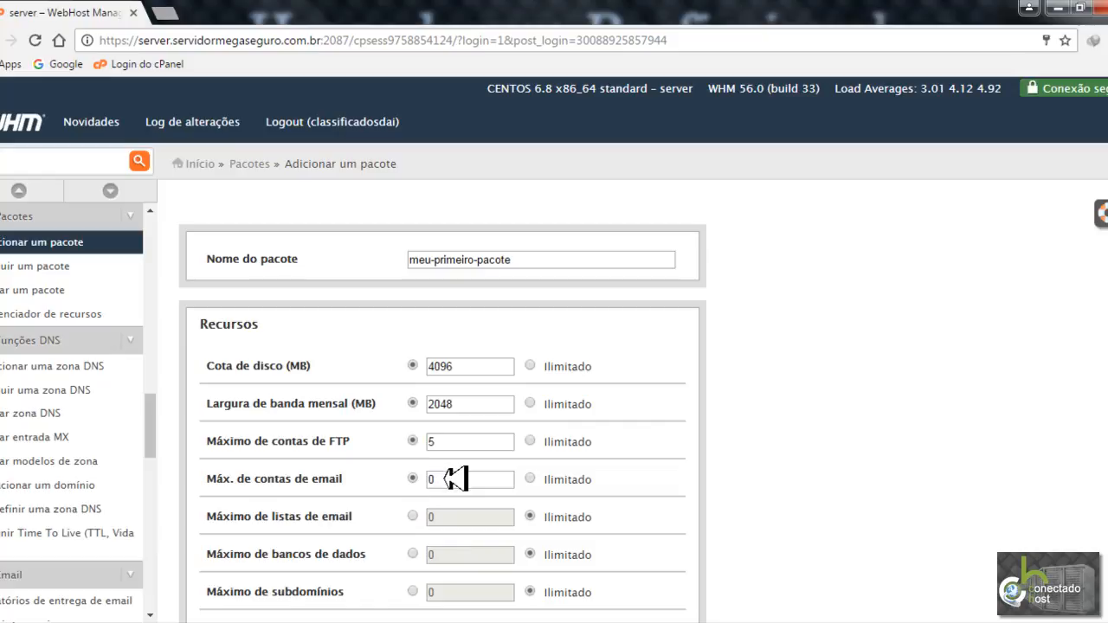
pyautogui.click(531, 478)
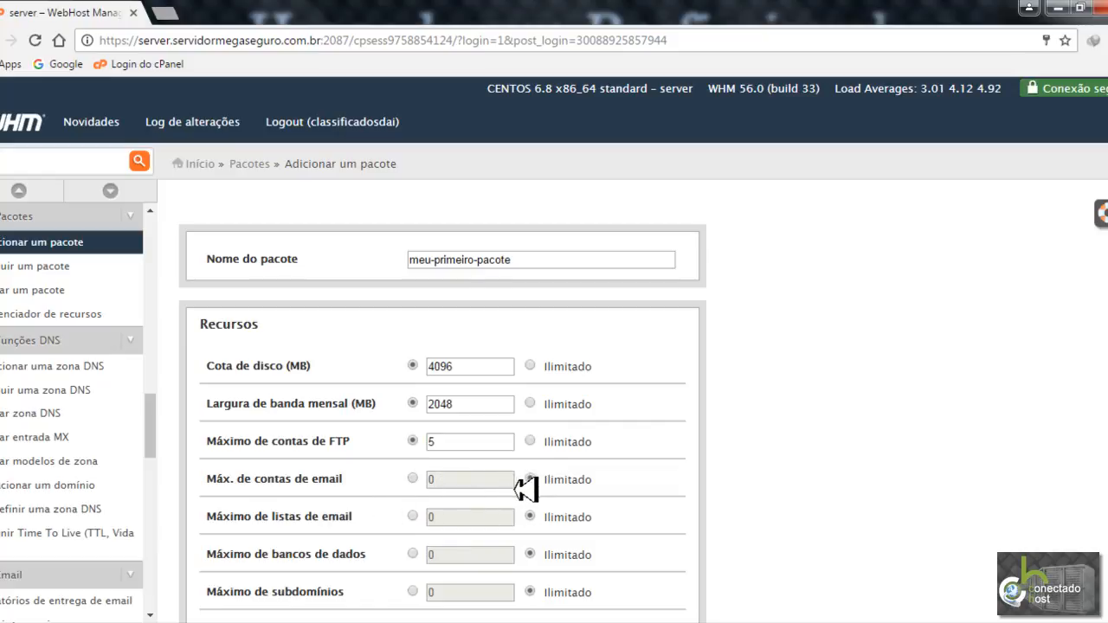
# Step: Set the maximum number of databases (Máximo de bancos de dados) to 10
pyautogui.scroll(-2, 1088, 332)
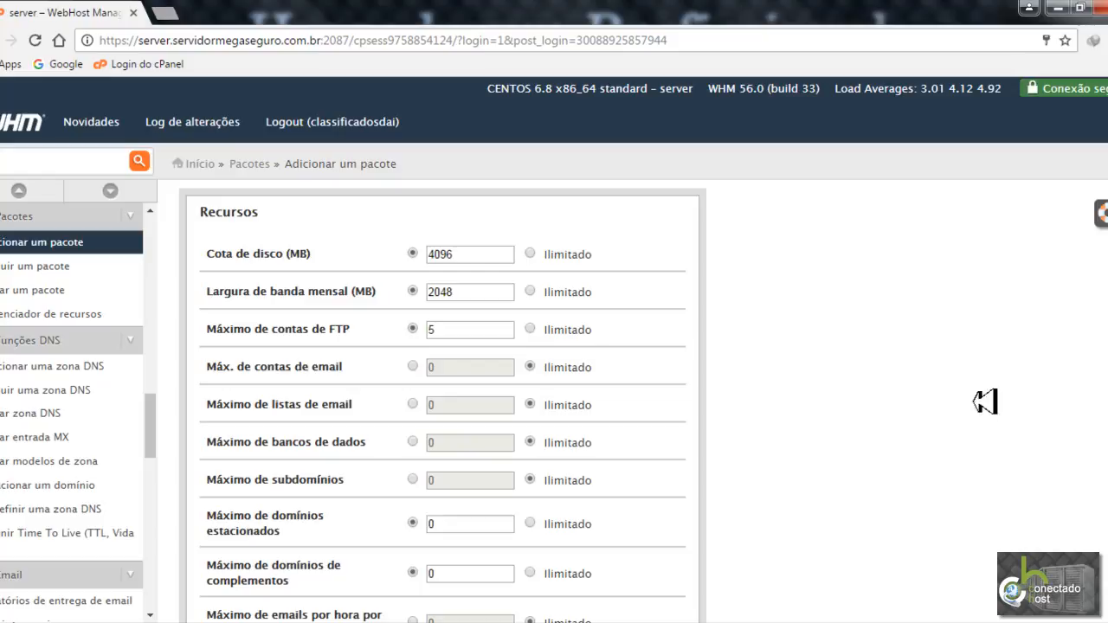
pyautogui.click(414, 441)
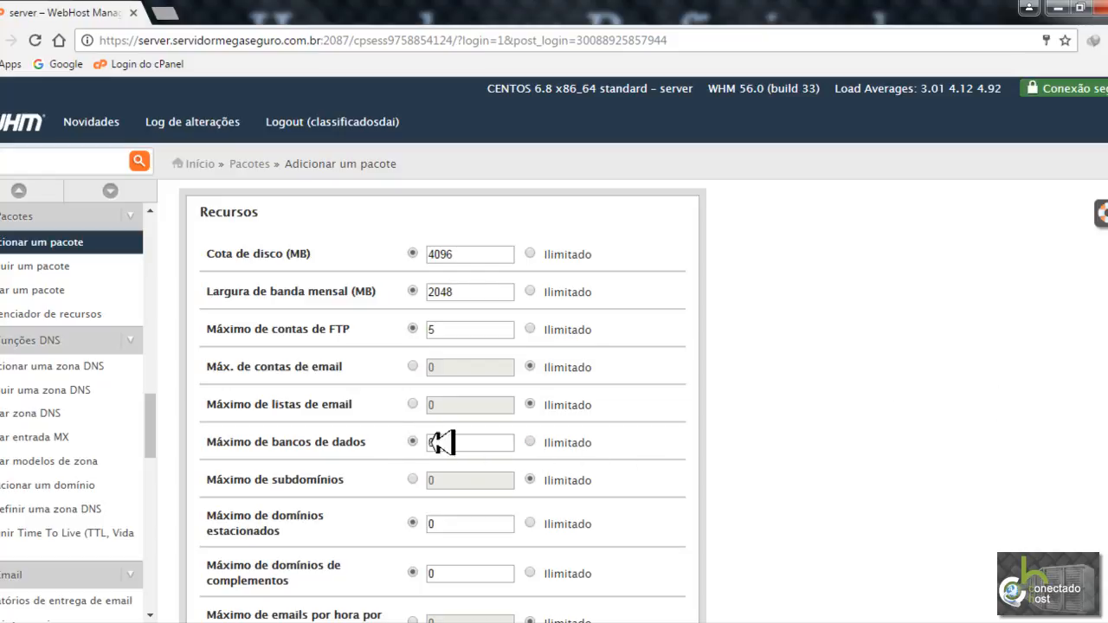
pyautogui.moveTo(428, 443); pyautogui.dragTo(468, 444)
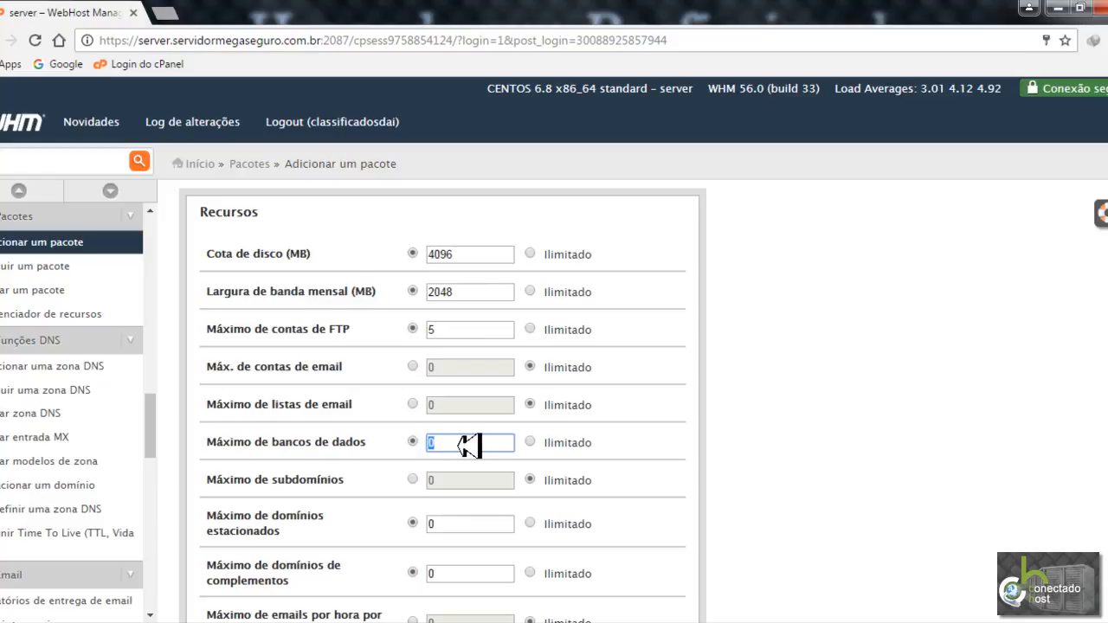
pyautogui.write('10')
# Step: Limit subdomains to 2 and parked domains (domínios estacionados) to 2
pyautogui.click(416, 478)
pyautogui.click(438, 479)
pyautogui.write('2')
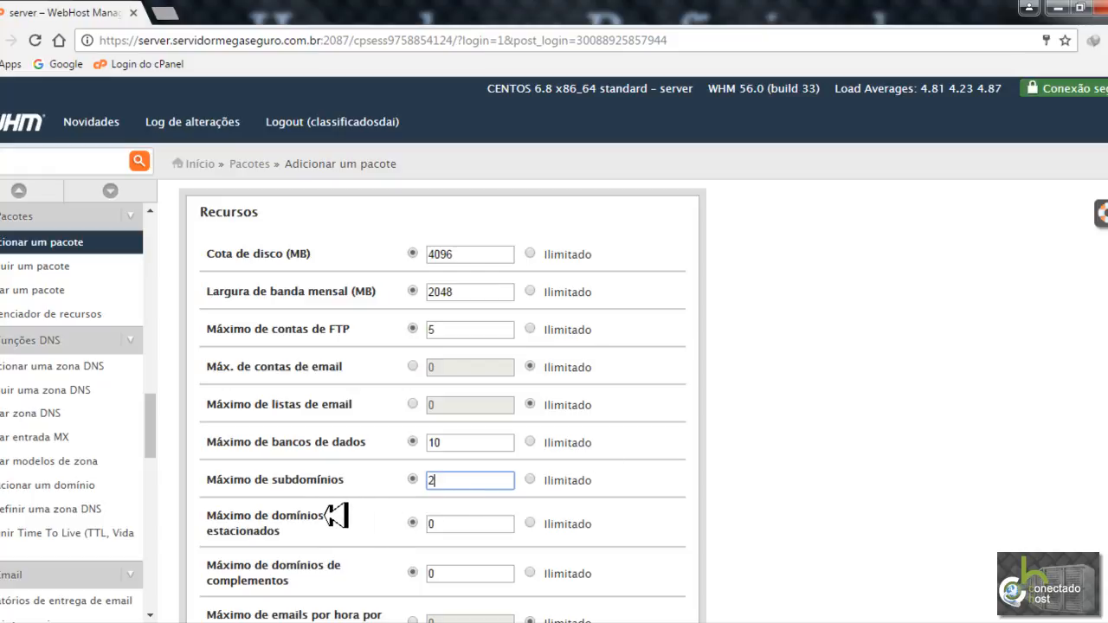
pyautogui.click(431, 525)
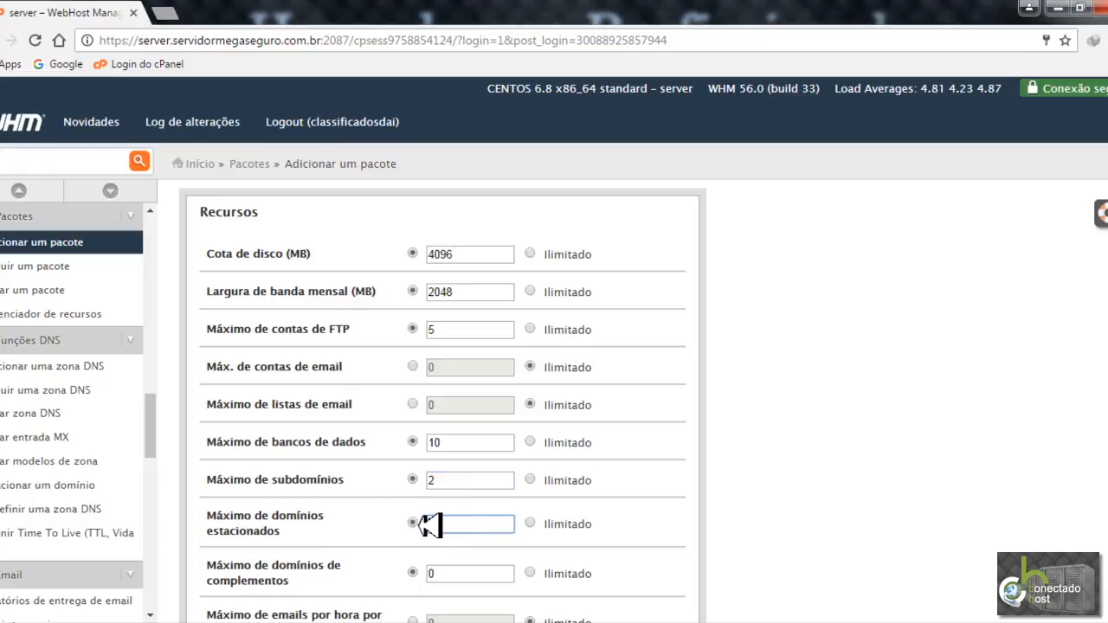
pyautogui.write('2')
# Step: Set the maximum addon domains (domínios de complementos) to 2 and the maximum hourly emails per domain to 50
pyautogui.scroll(-2, 927, 421)
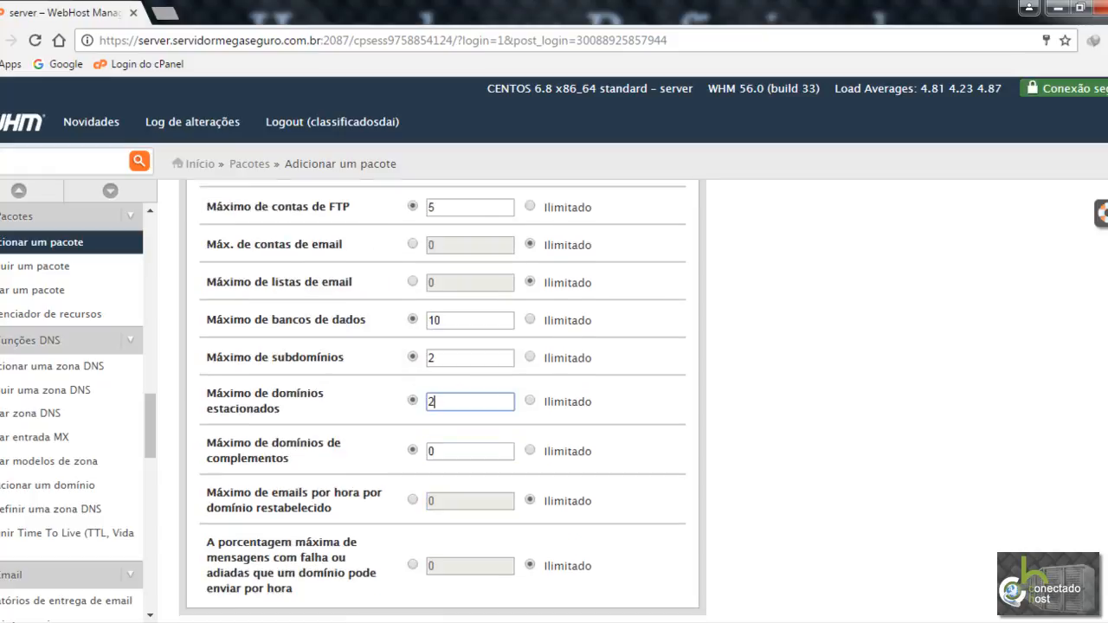
pyautogui.doubleClick(433, 427)
pyautogui.press('BackSpace')
pyautogui.write('2')
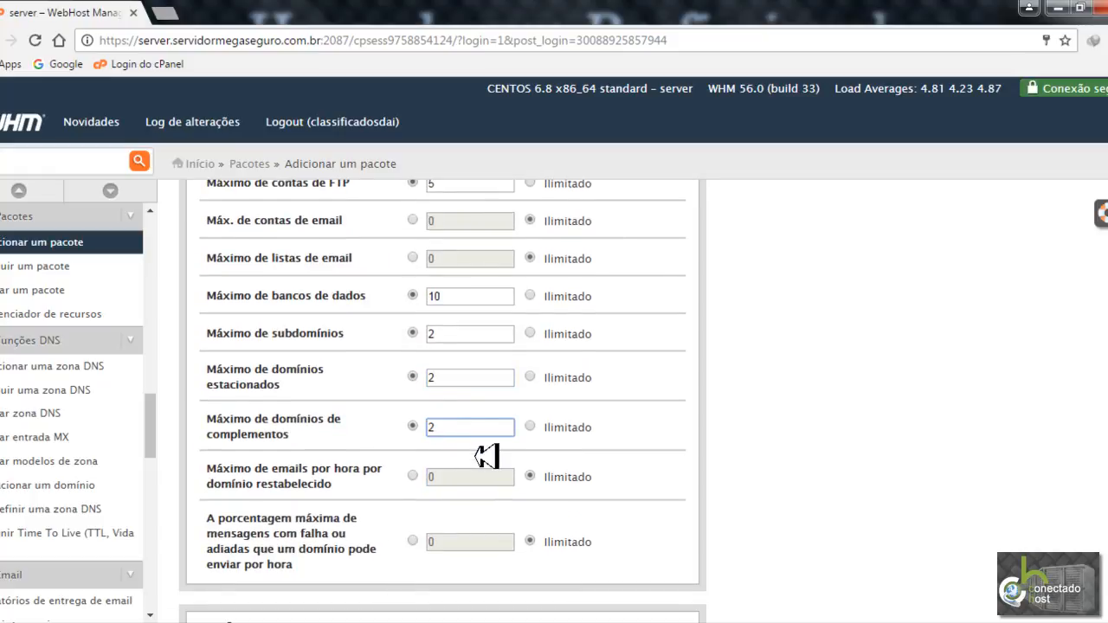
pyautogui.click(416, 476)
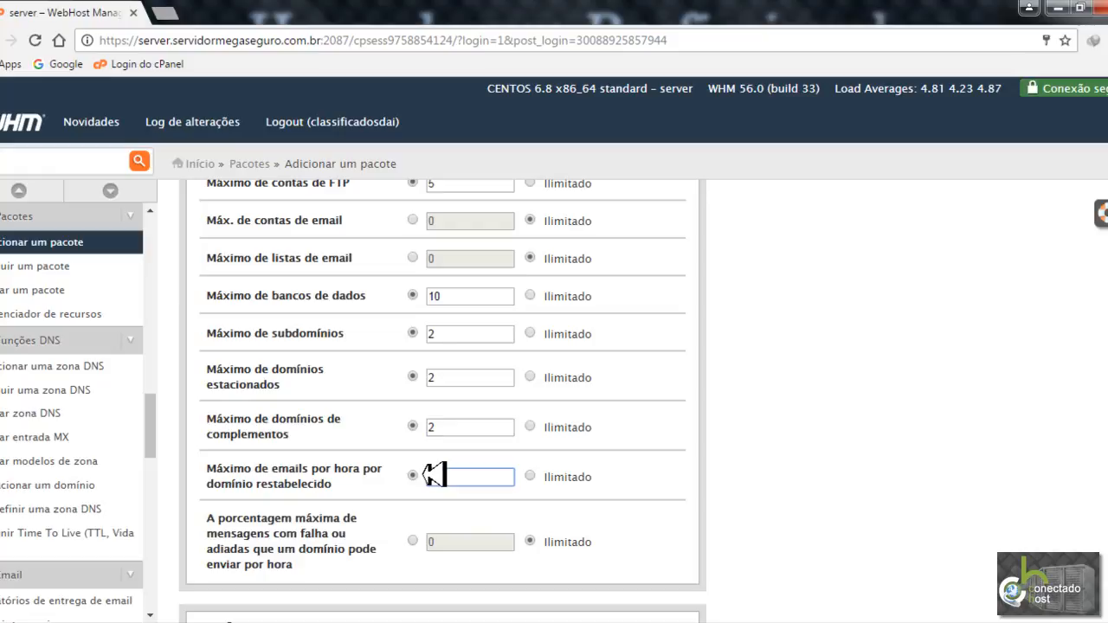
pyautogui.write('50')
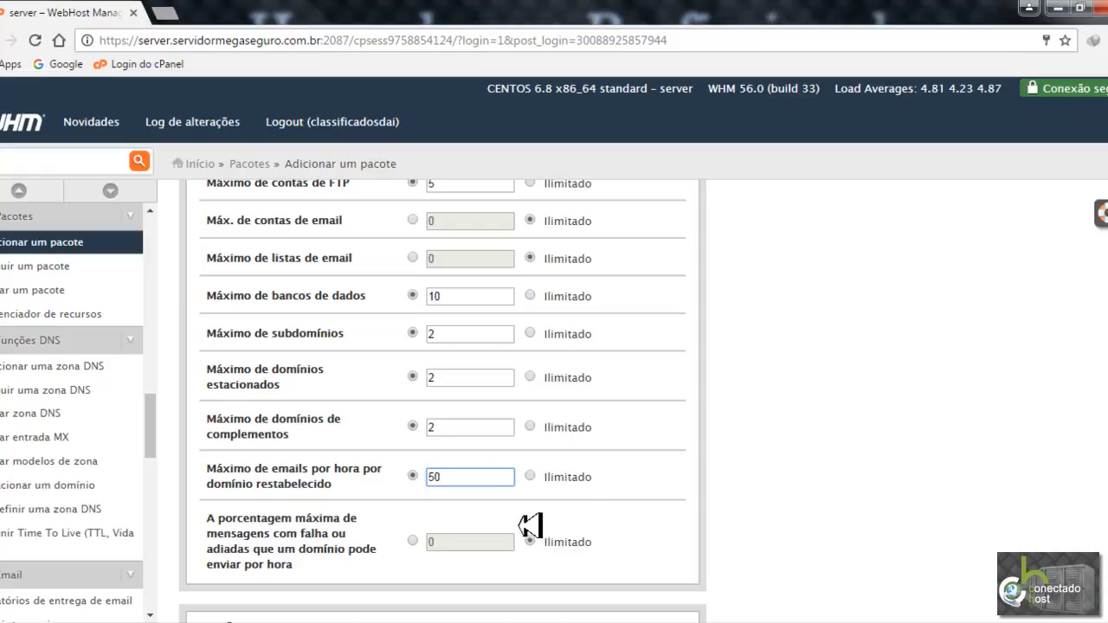
# Step: Examine the Configurações section: the Shell access option, the available cPanel themes and the feature list
pyautogui.scroll(-2, 893, 473)
pyautogui.scroll(-2, 893, 473)
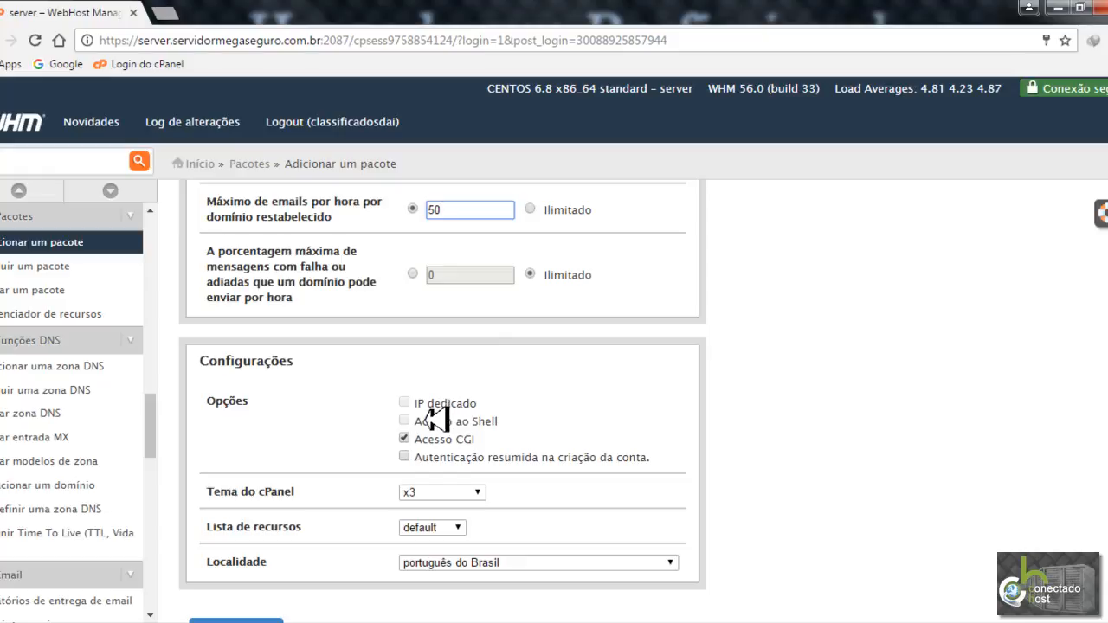
pyautogui.moveTo(412, 422); pyautogui.dragTo(507, 420)
pyautogui.click(509, 422)
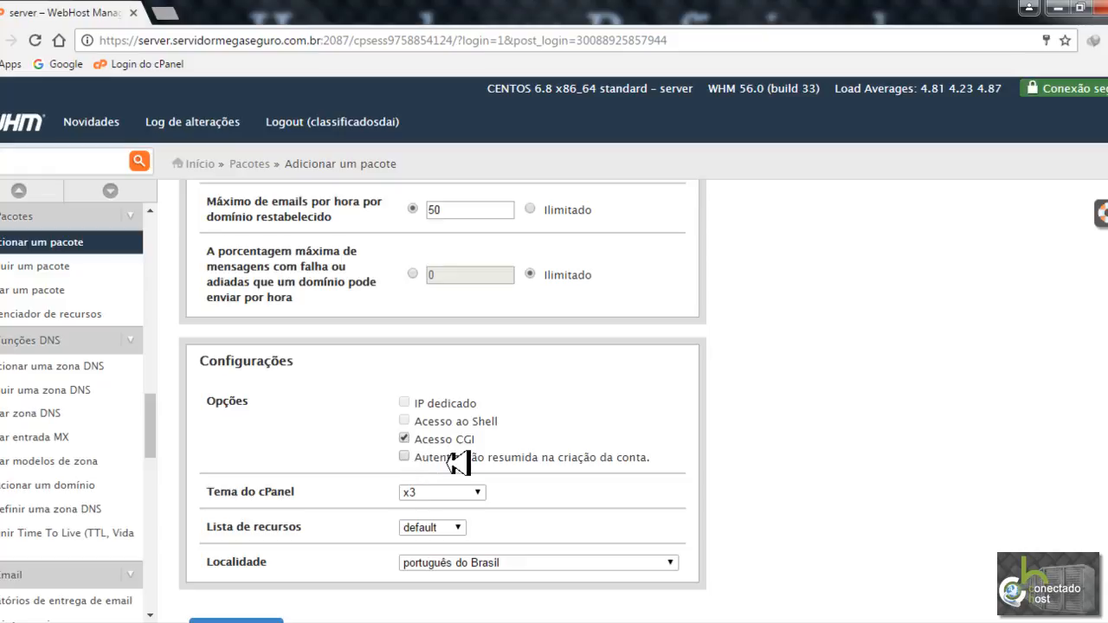
pyautogui.click(475, 492)
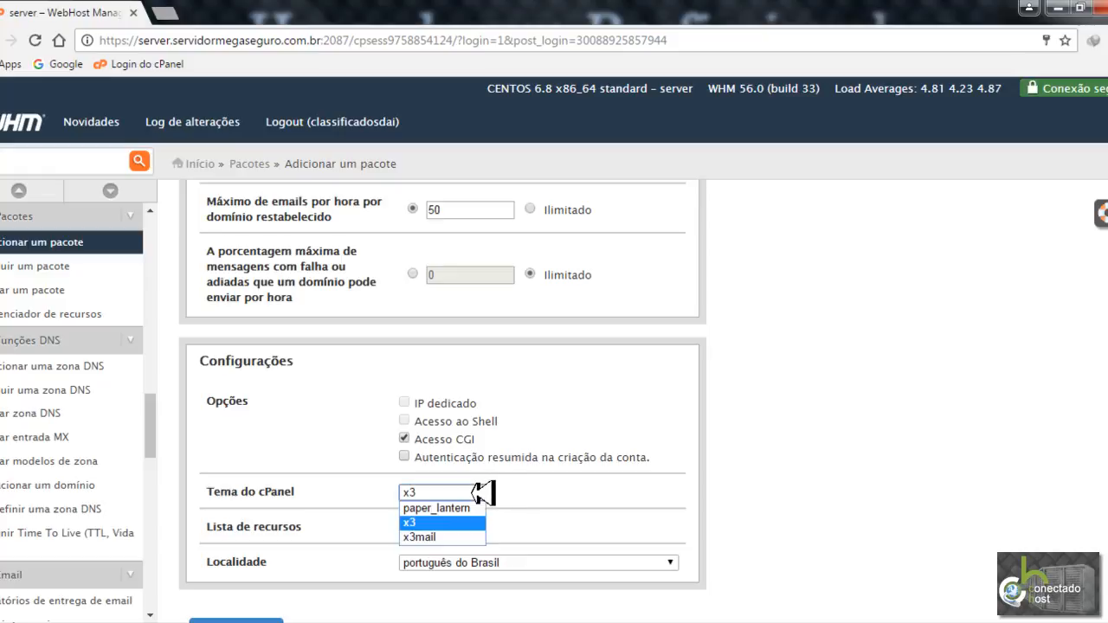
pyautogui.click(475, 493)
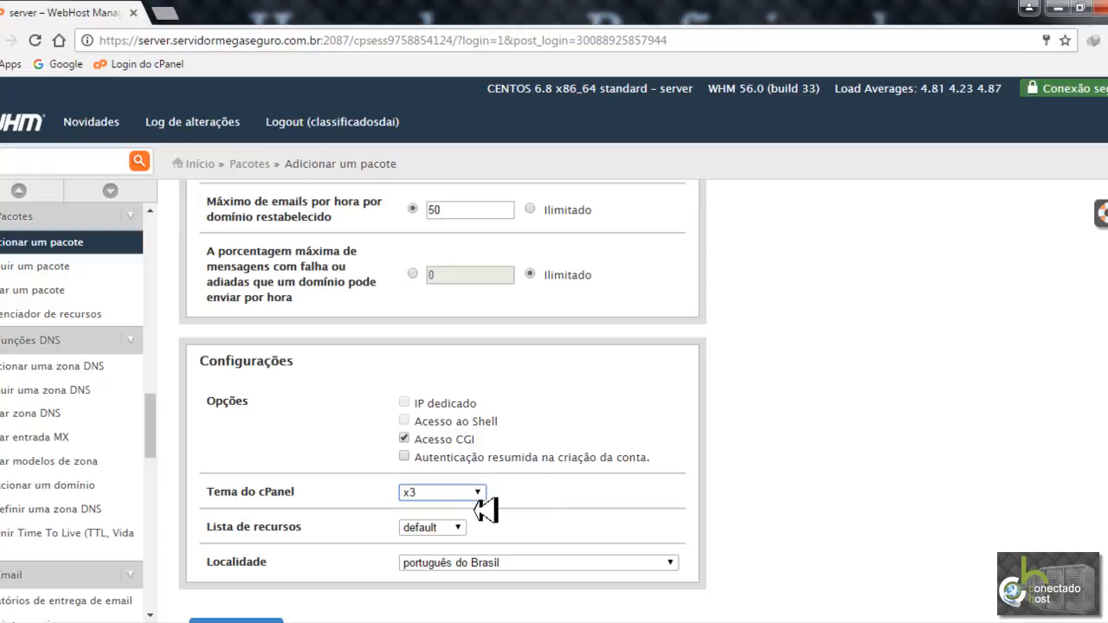
pyautogui.click(459, 526)
pyautogui.click(463, 524)
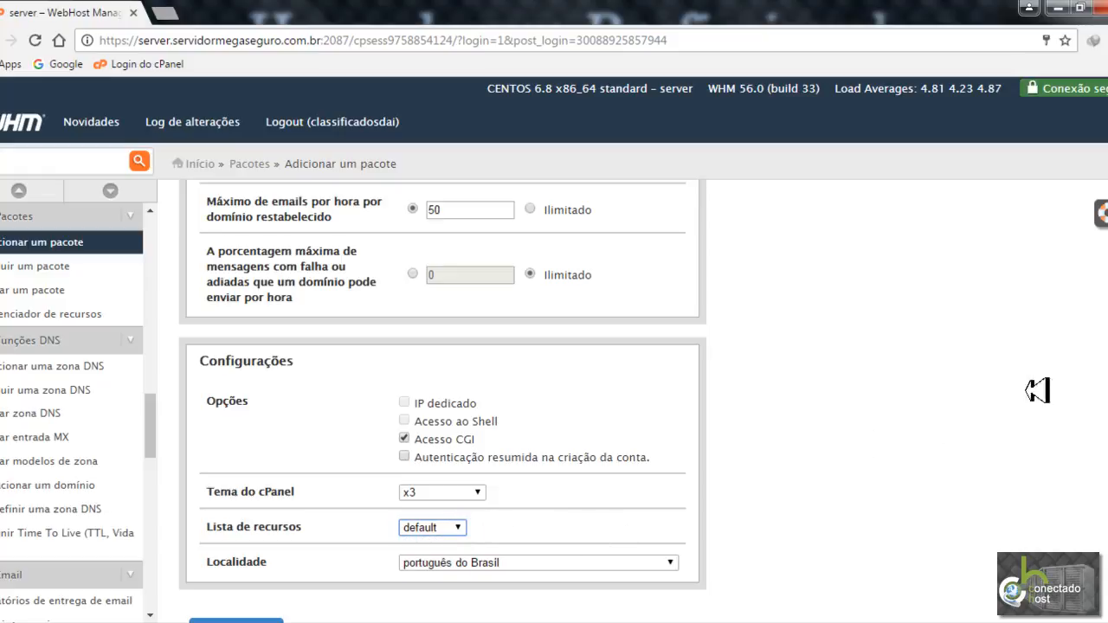
# Step: Choose português do Brasil as the package's locale
pyautogui.scroll(-1, 443, 389)
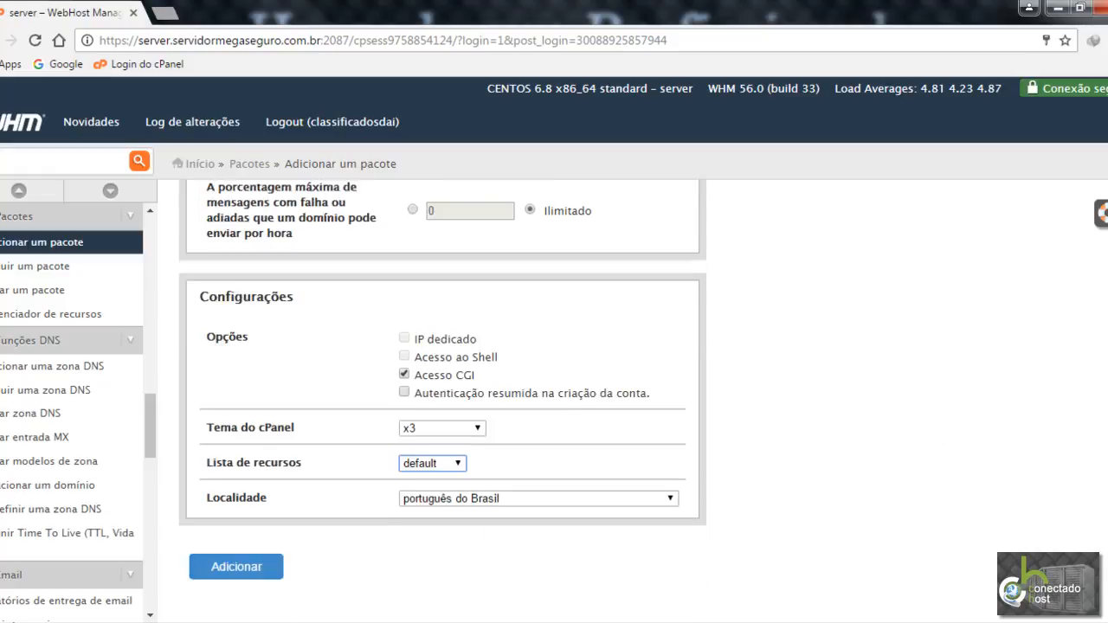
pyautogui.click(575, 490)
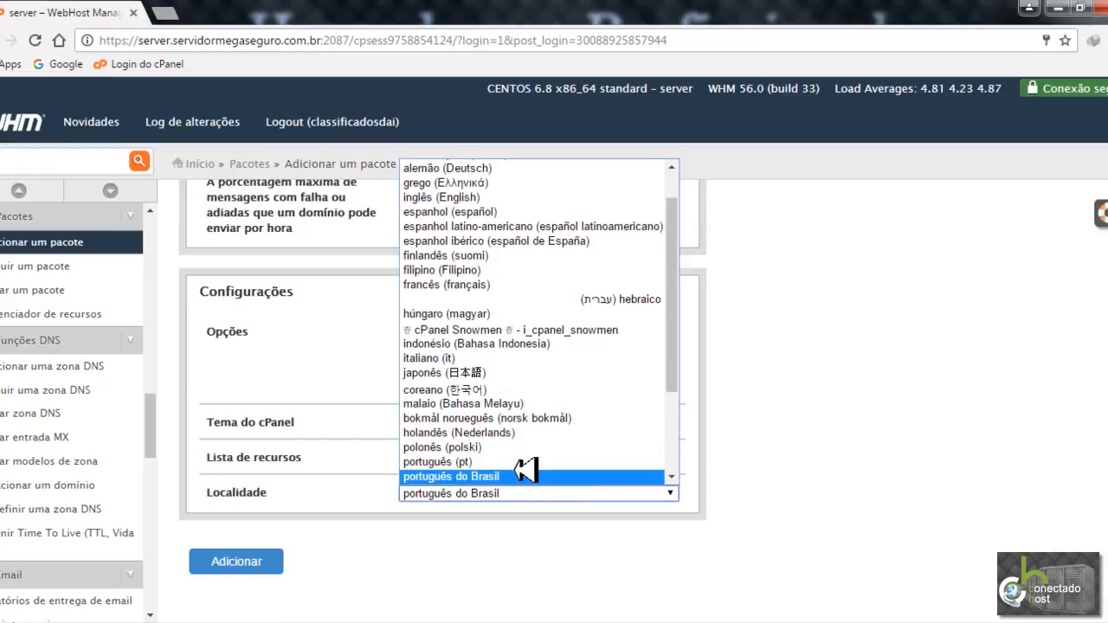
pyautogui.click(527, 475)
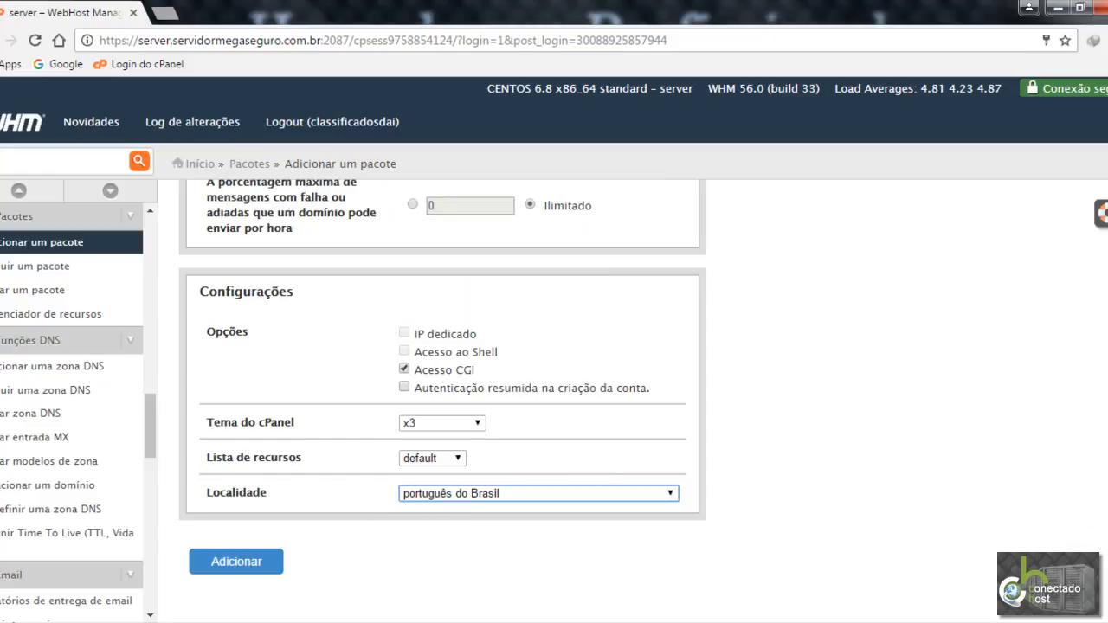
# Step: Review the limits and settings entered for meu-primeiro-pacote and add the package
pyautogui.scroll(10, 442, 398)
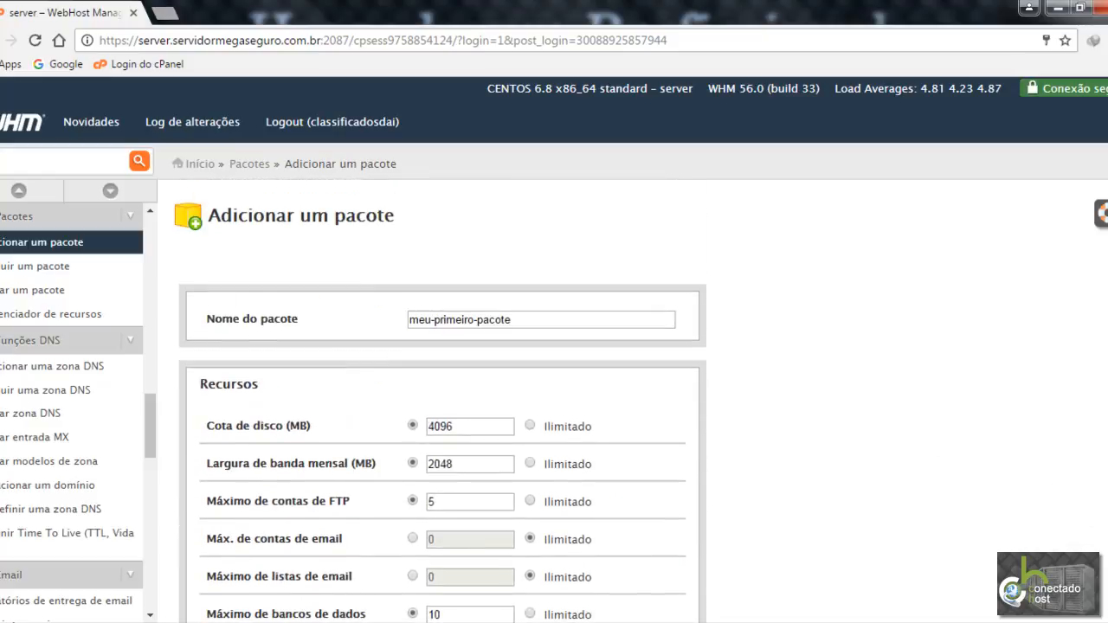
pyautogui.scroll(-2, 442, 398)
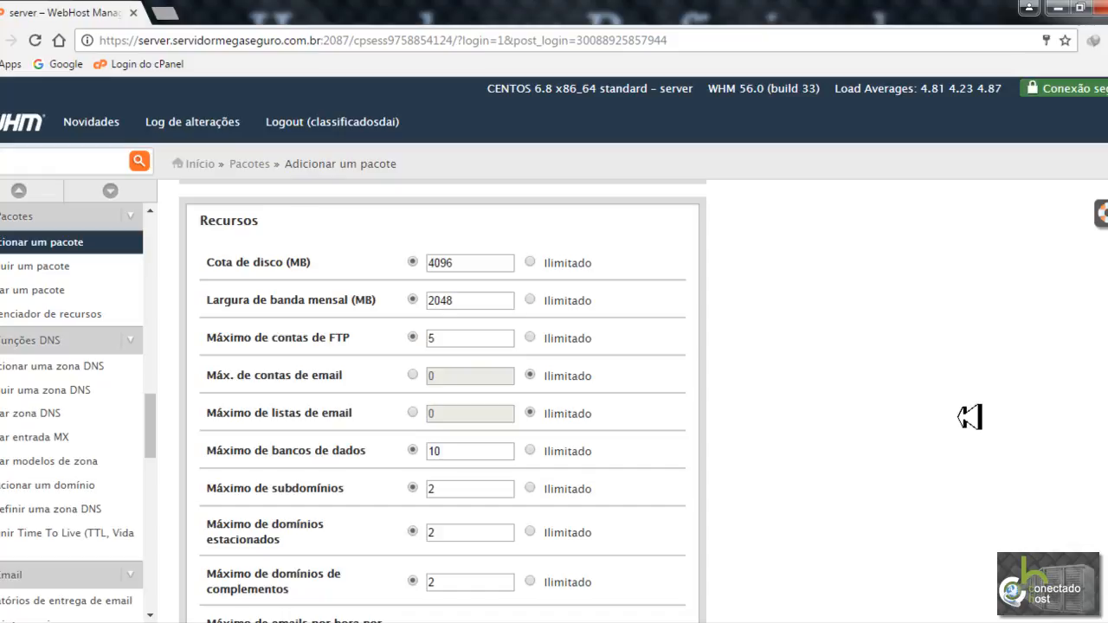
pyautogui.scroll(-4, 442, 401)
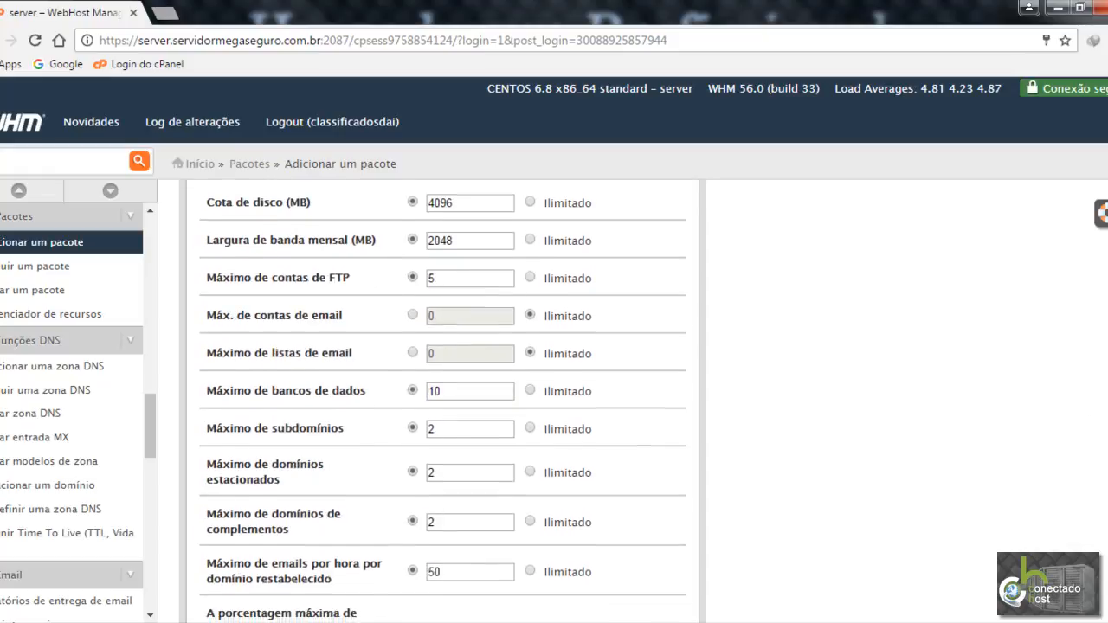
pyautogui.scroll(-2, 442, 401)
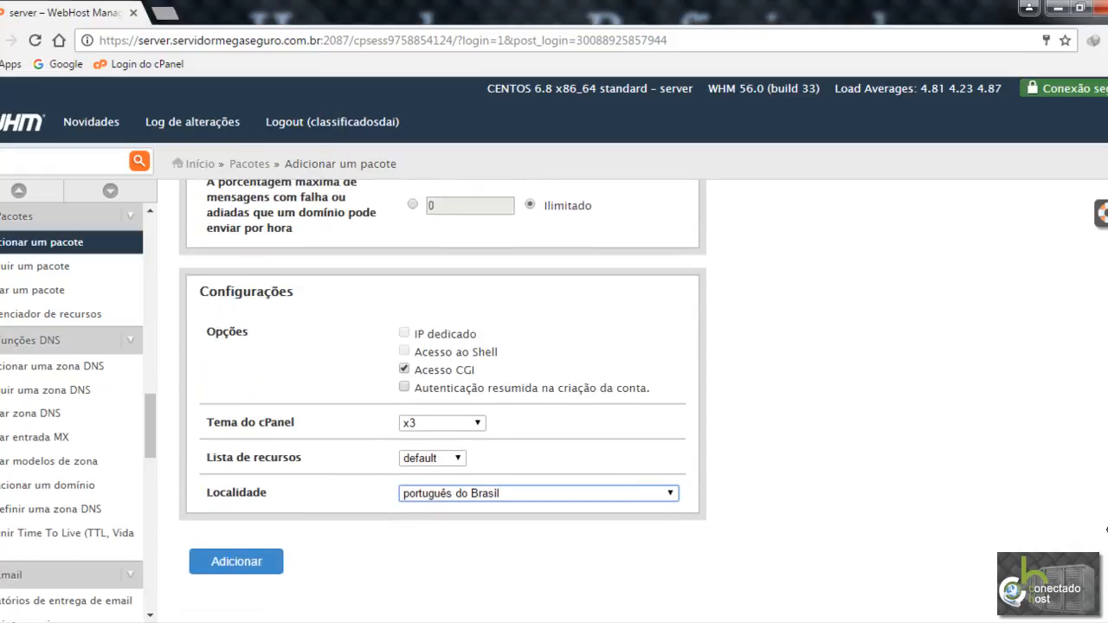
pyautogui.click(240, 561)
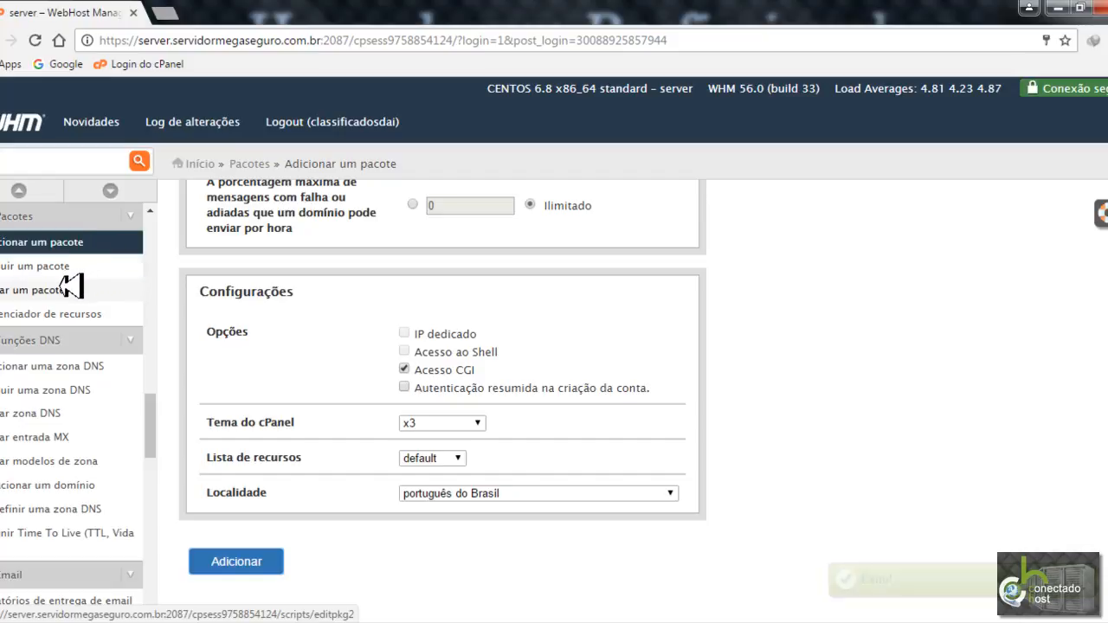
# Step: Open the existing package classificadosdai_meu-primeiro-pacote for editing
pyautogui.click(69, 287)
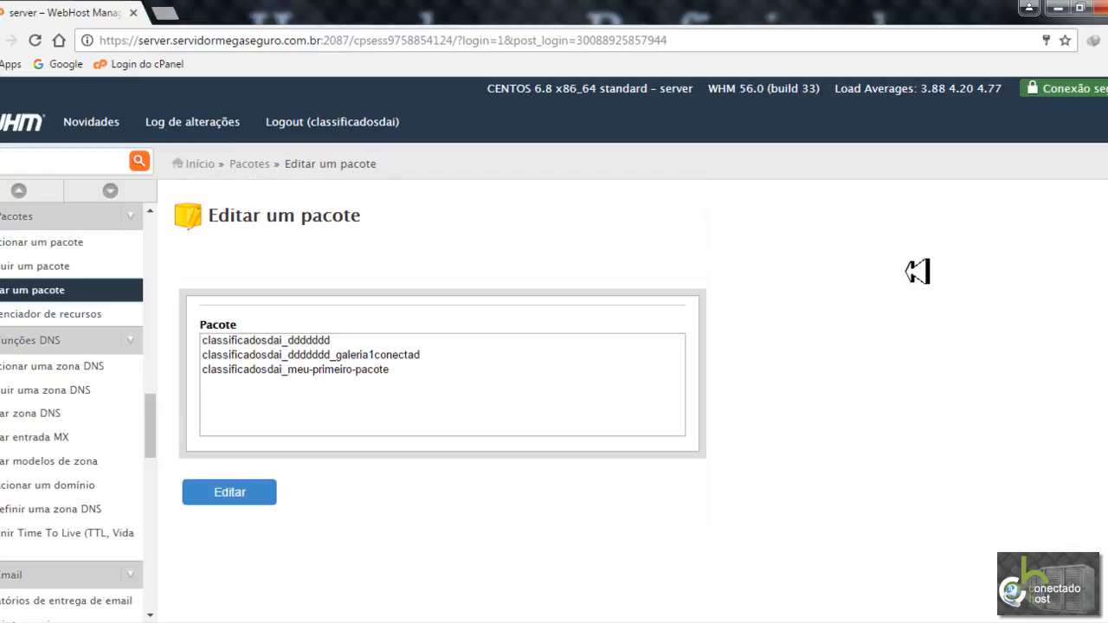
pyautogui.click(351, 342)
pyautogui.click(364, 355)
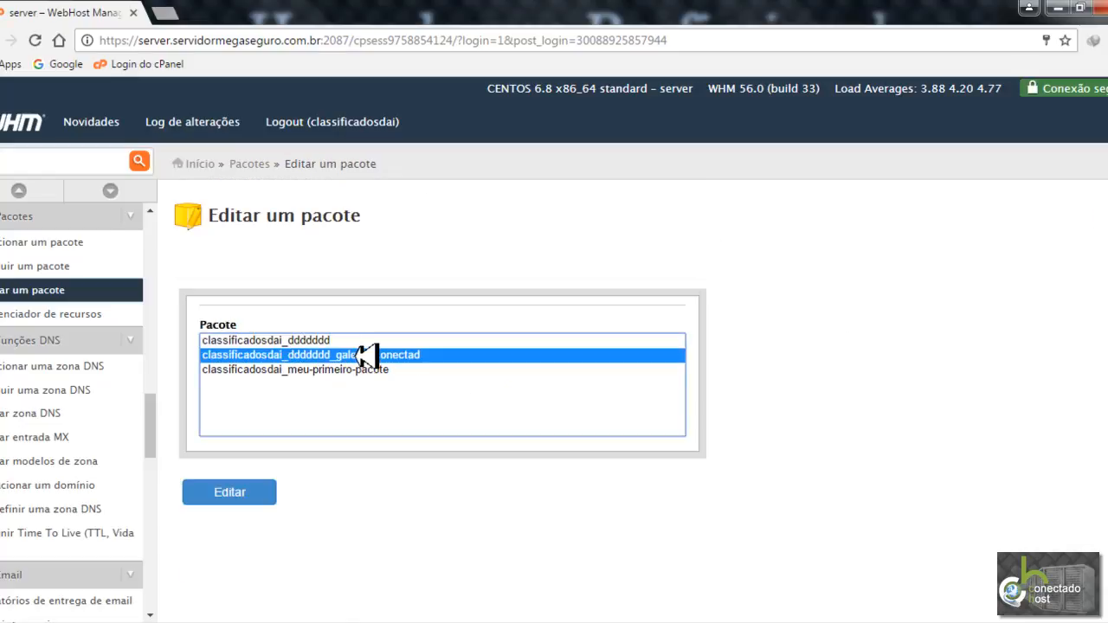
pyautogui.click(360, 369)
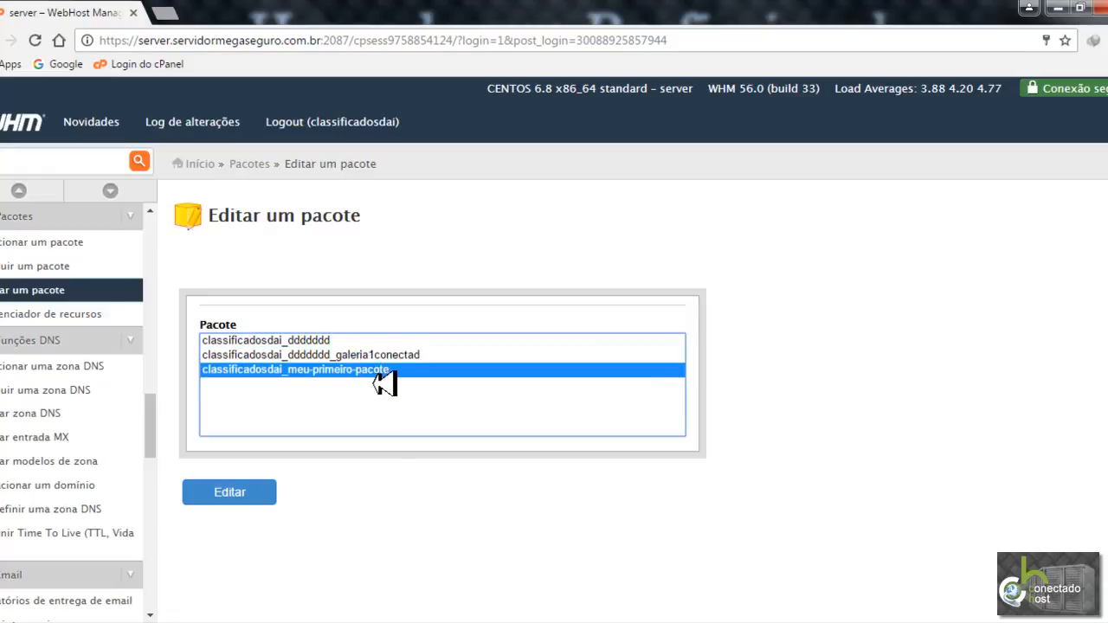
pyautogui.click(271, 492)
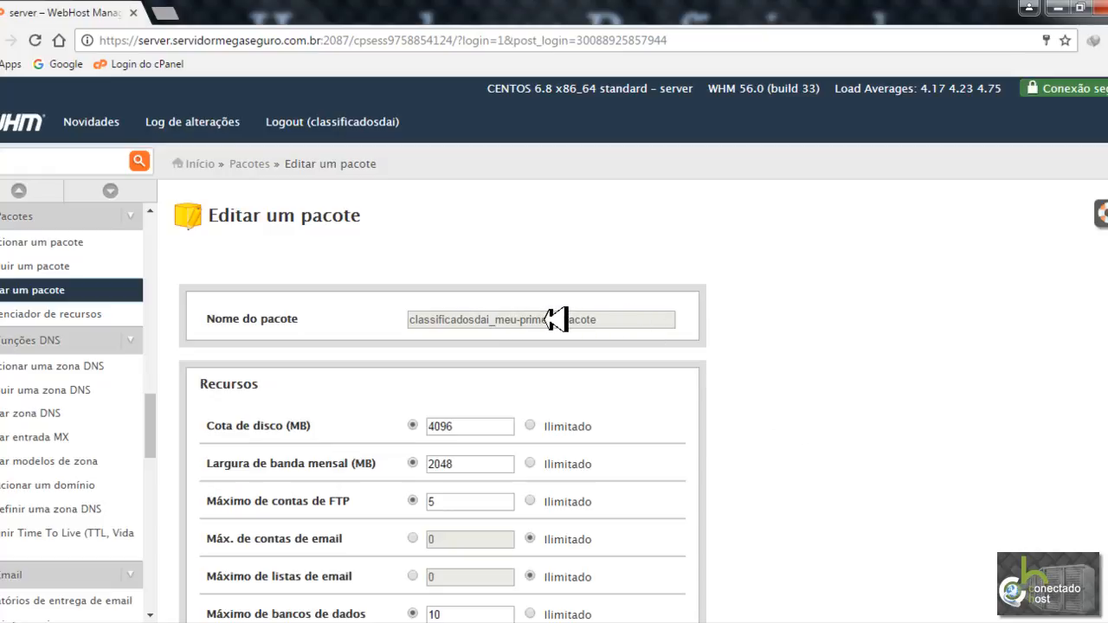
# Step: Set the package's disk quota, monthly bandwidth, FTP accounts, databases and subdomains to unlimited (Ilimitado)
pyautogui.scroll(-2, 835, 354)
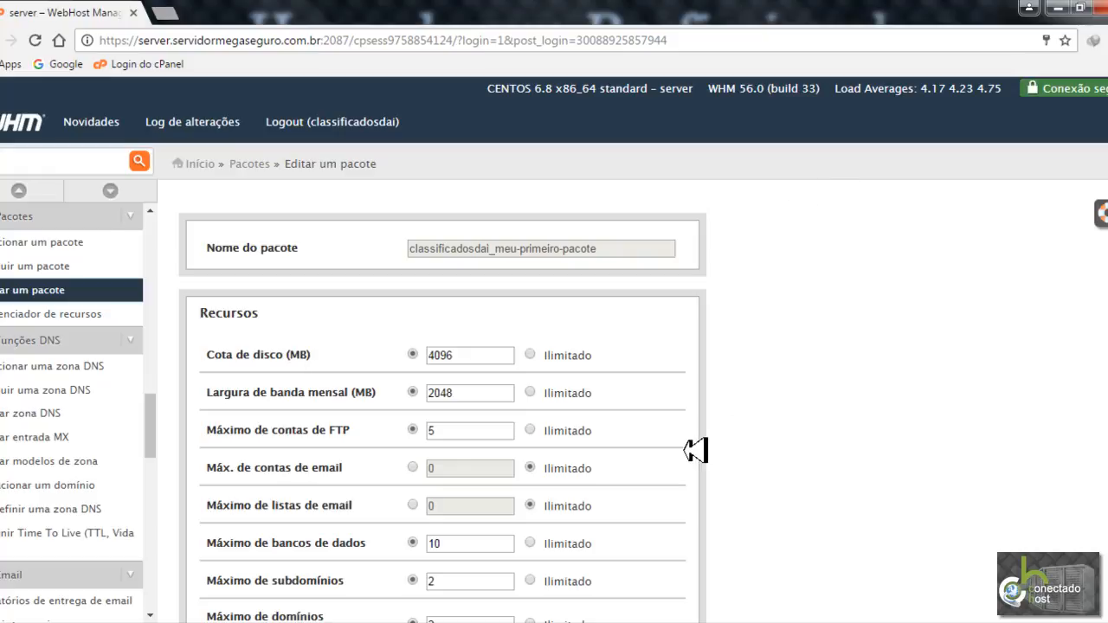
pyautogui.click(531, 355)
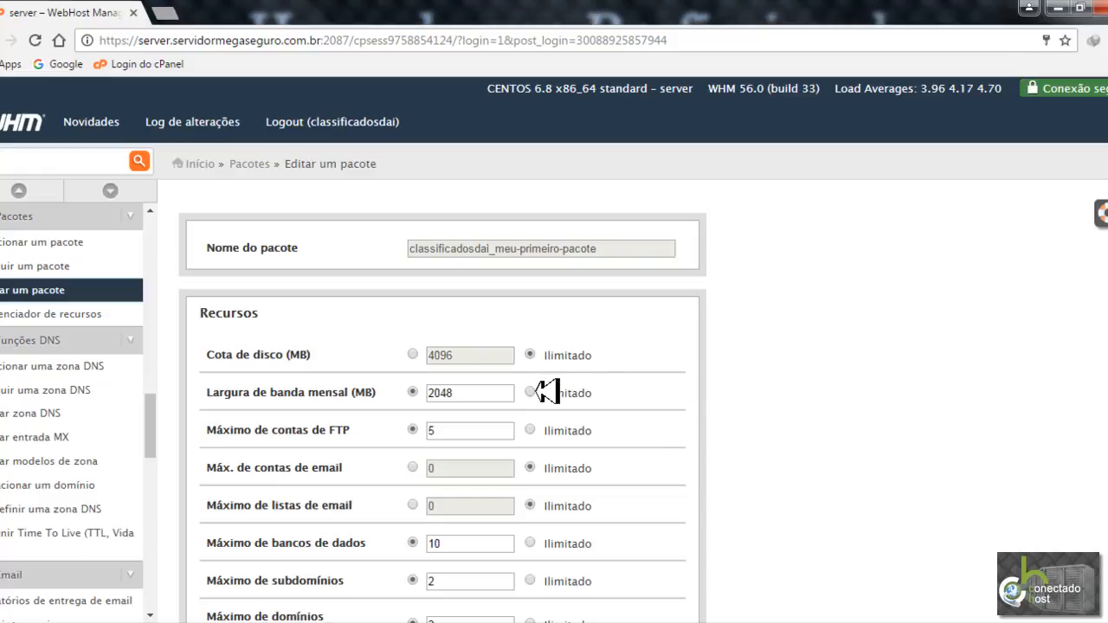
pyautogui.click(531, 393)
pyautogui.click(531, 431)
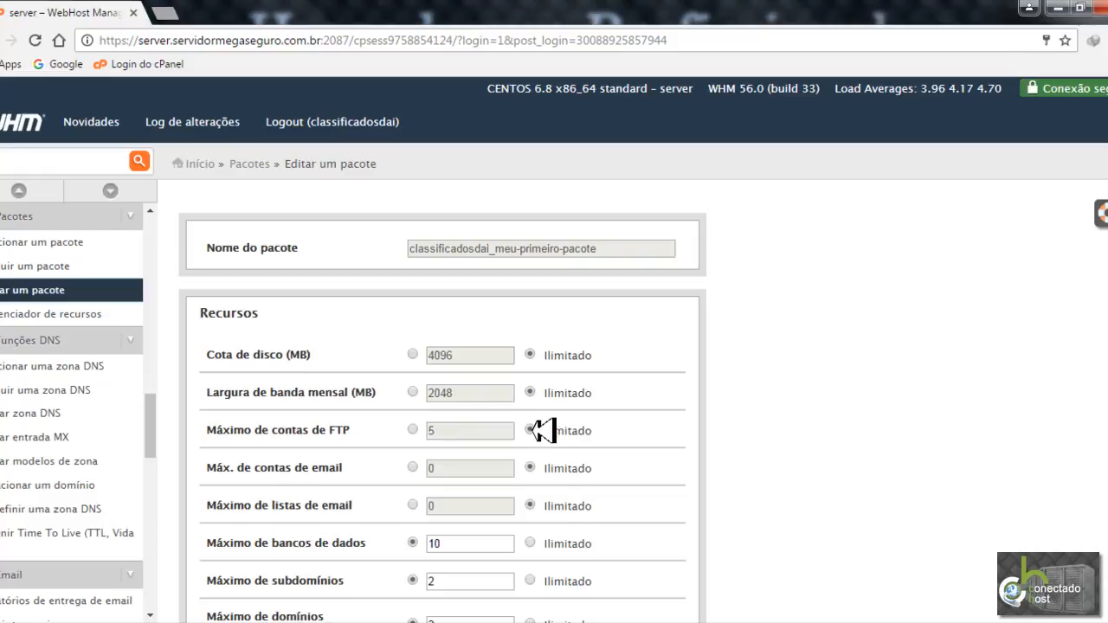
pyautogui.click(531, 544)
pyautogui.click(531, 581)
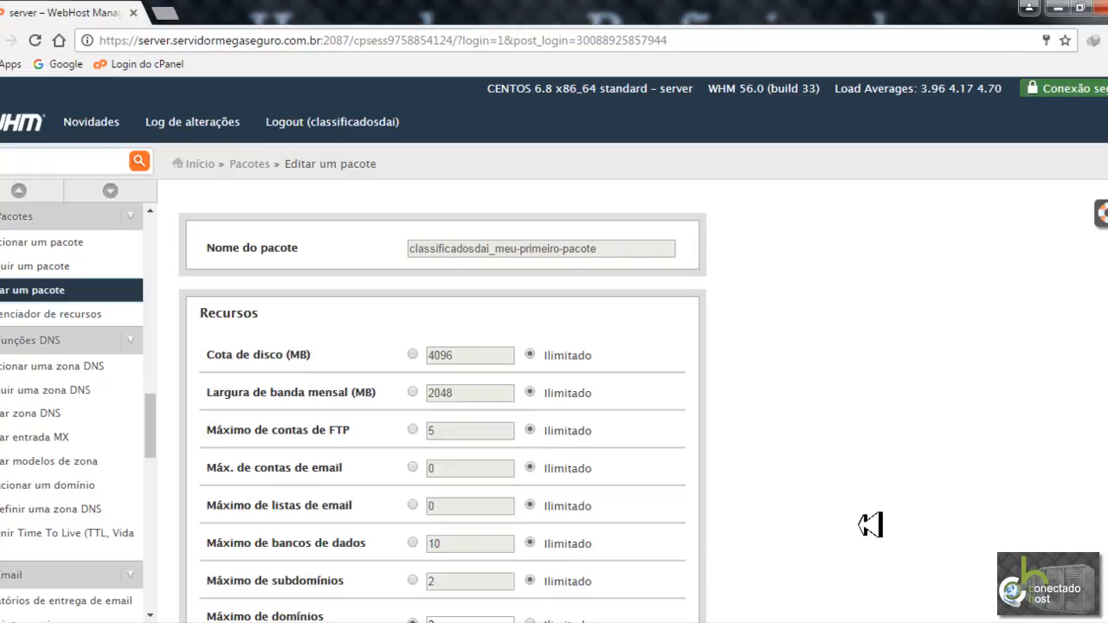
# Step: Set the maximum parked domains (domínios estacionados) and addon domains (domínios de complementos) to unlimited and save the package changes
pyautogui.scroll(-1, 443, 407)
pyautogui.scroll(-3, 442, 398)
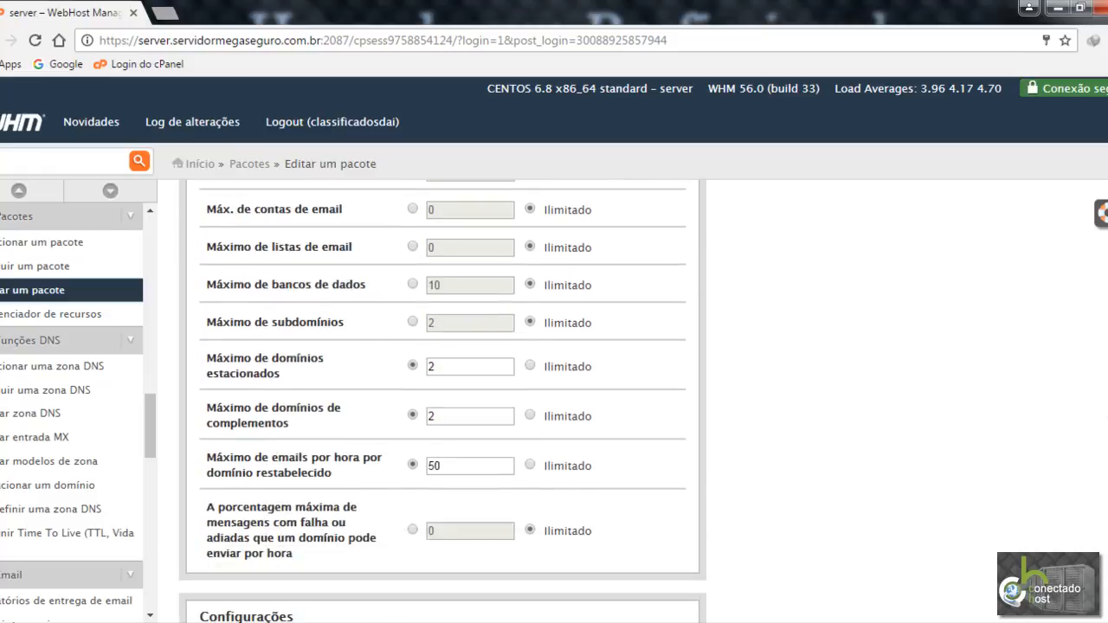
pyautogui.click(530, 367)
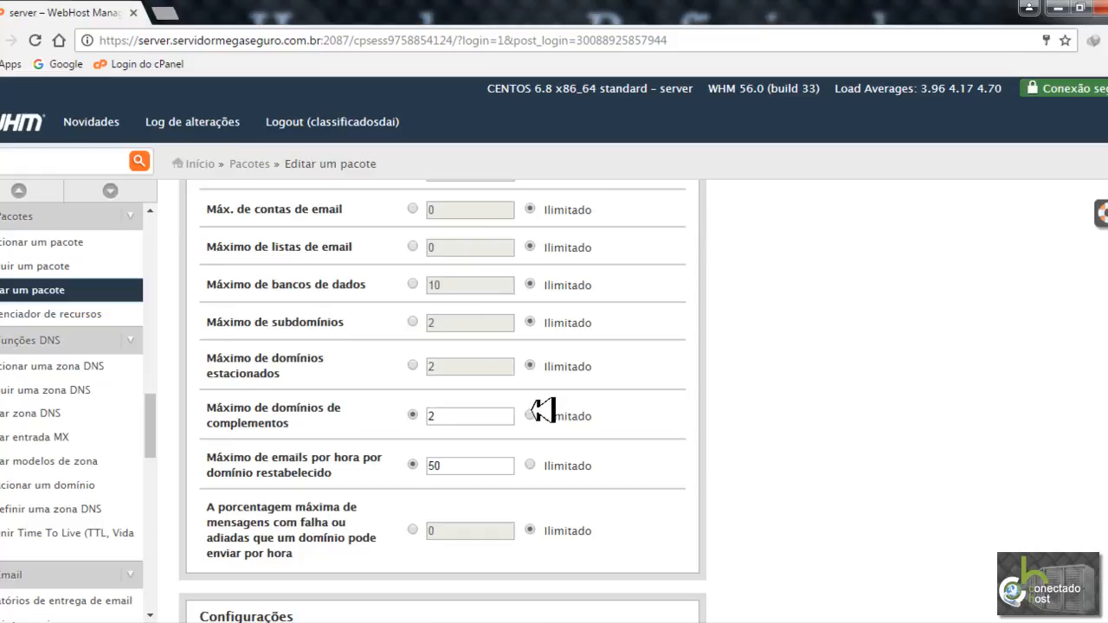
pyautogui.click(532, 413)
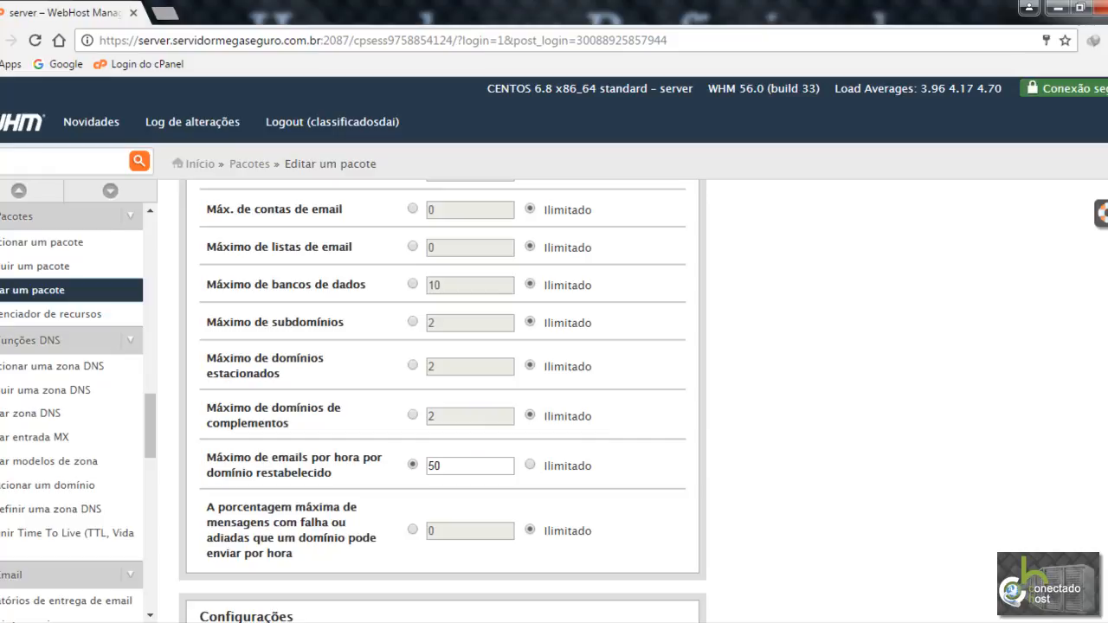
pyautogui.scroll(-1, 994, 458)
pyautogui.scroll(2, 994, 458)
pyautogui.scroll(1, 994, 458)
pyautogui.scroll(-4, 994, 458)
pyautogui.scroll(-1, 1074, 580)
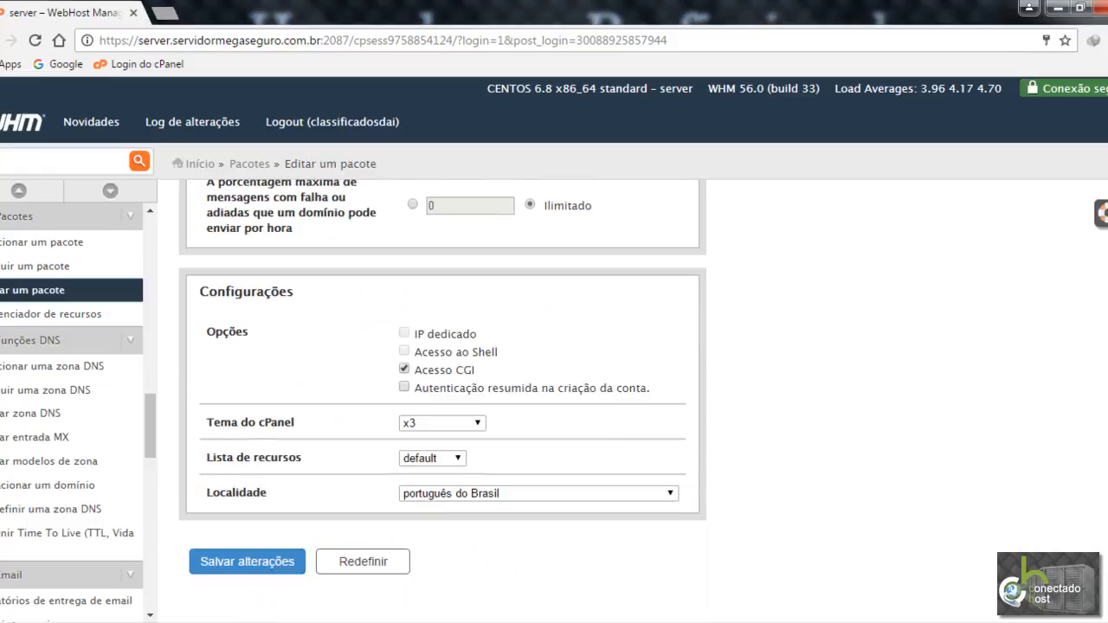
pyautogui.click(258, 562)
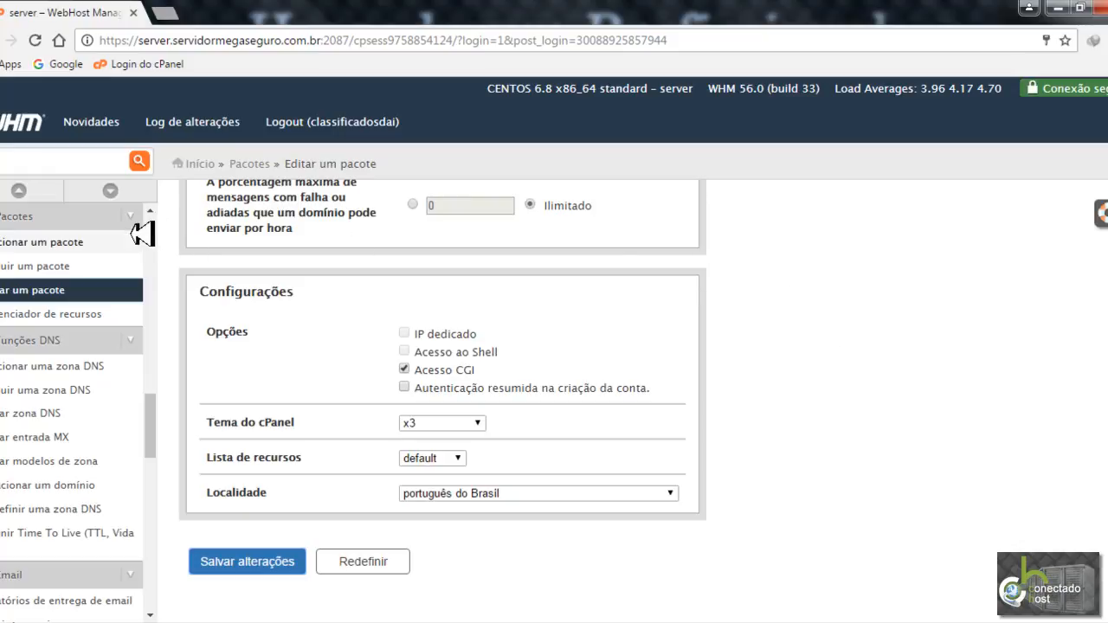
# Step: Delete the package classificadosdai_meu-primeiro-pacote and return to the WHM home page
pyautogui.click(73, 264)
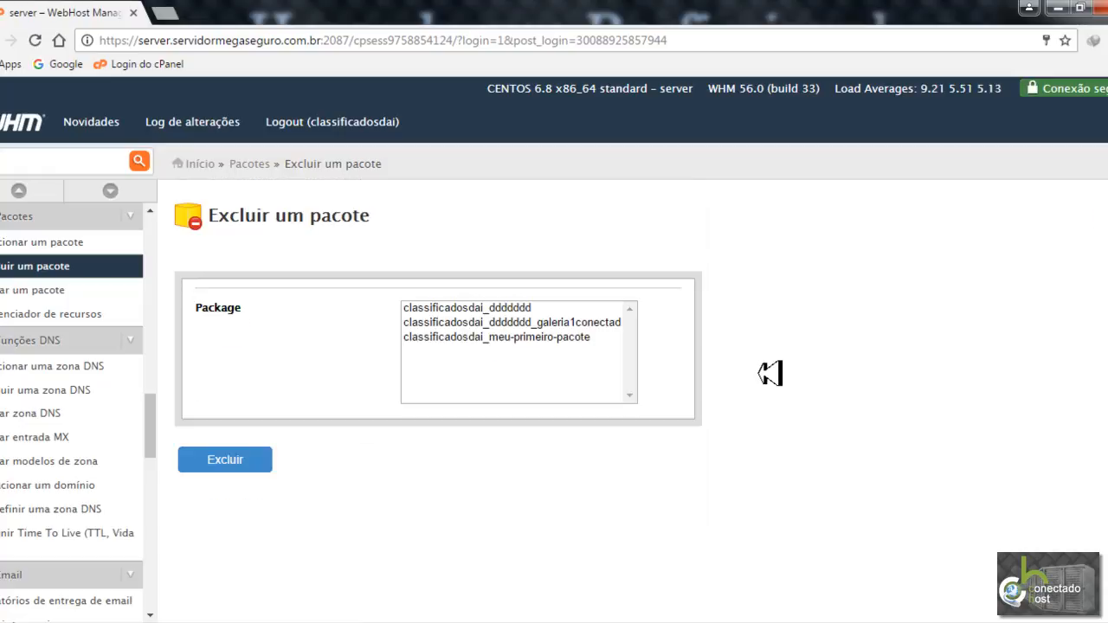
pyautogui.click(602, 322)
pyautogui.click(572, 337)
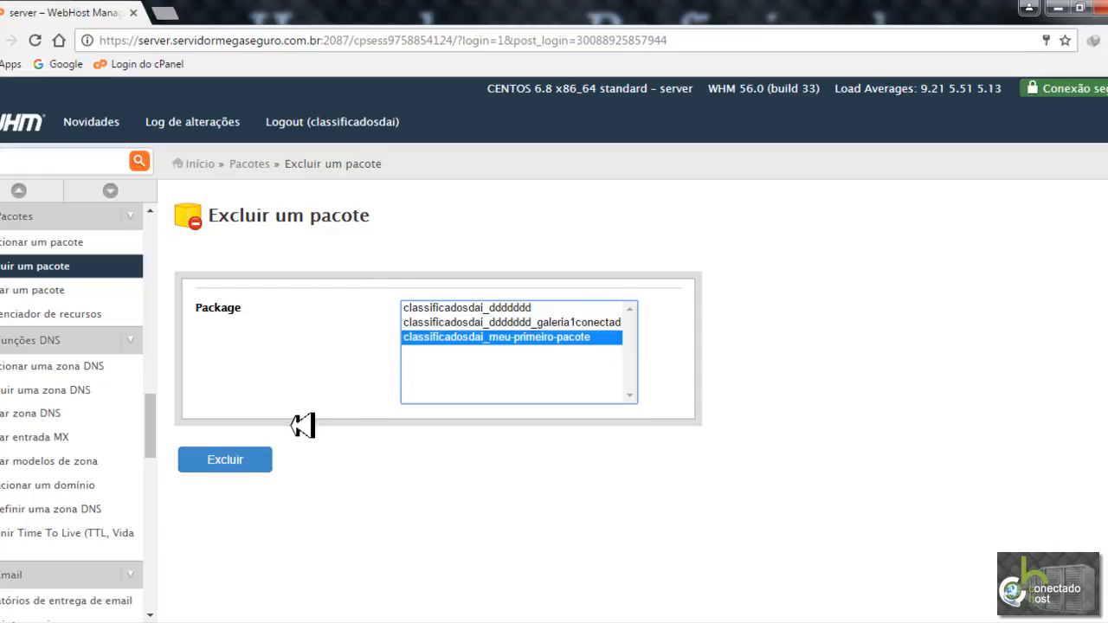
pyautogui.click(246, 459)
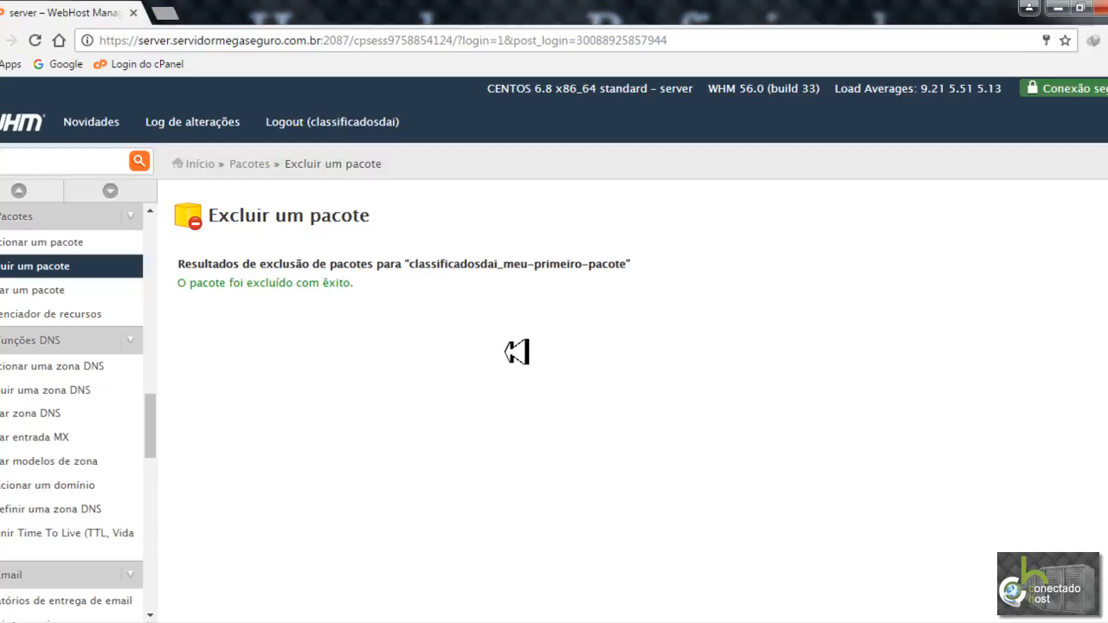
pyautogui.click(26, 122)
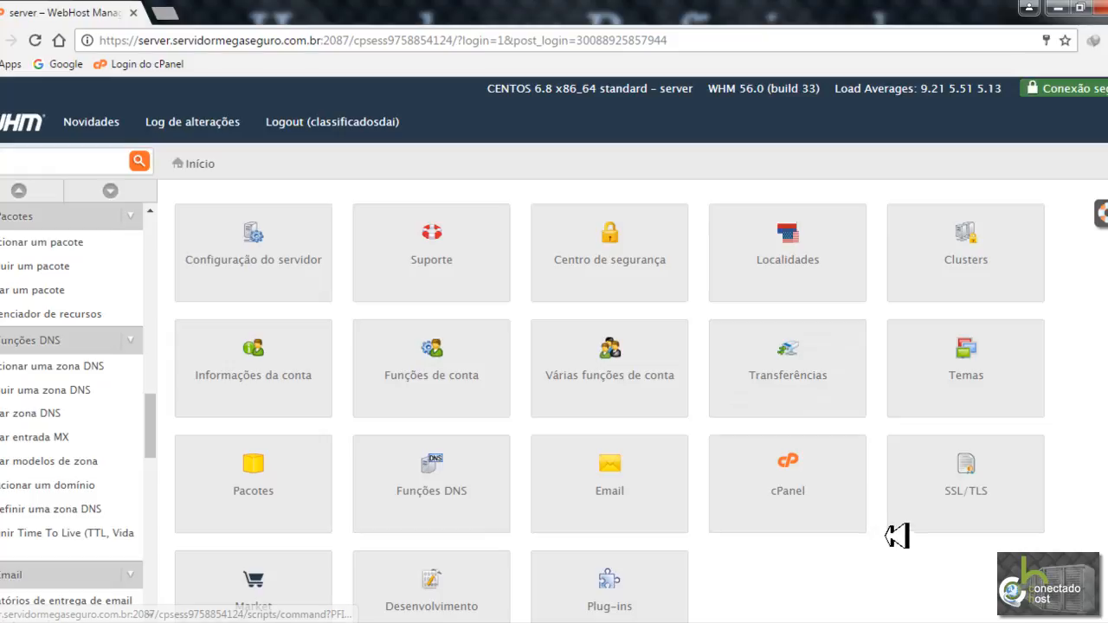